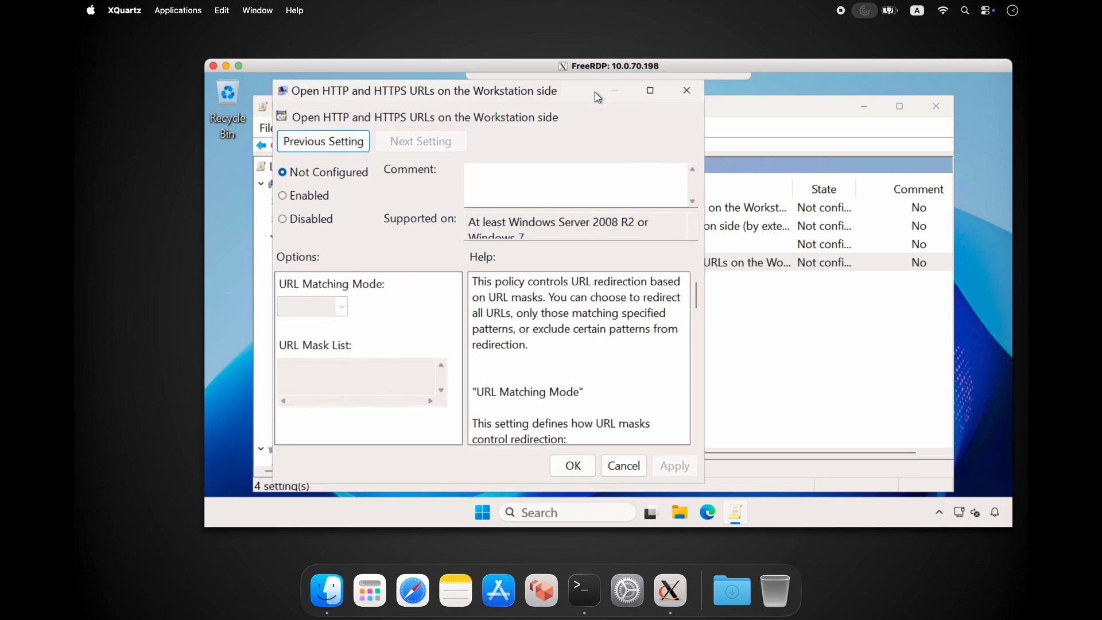
- Enable the policy for opening HTTP and HTTPS URLs on the Workstation side, with URL Matching Mode set to Whitelist
click(309, 196)
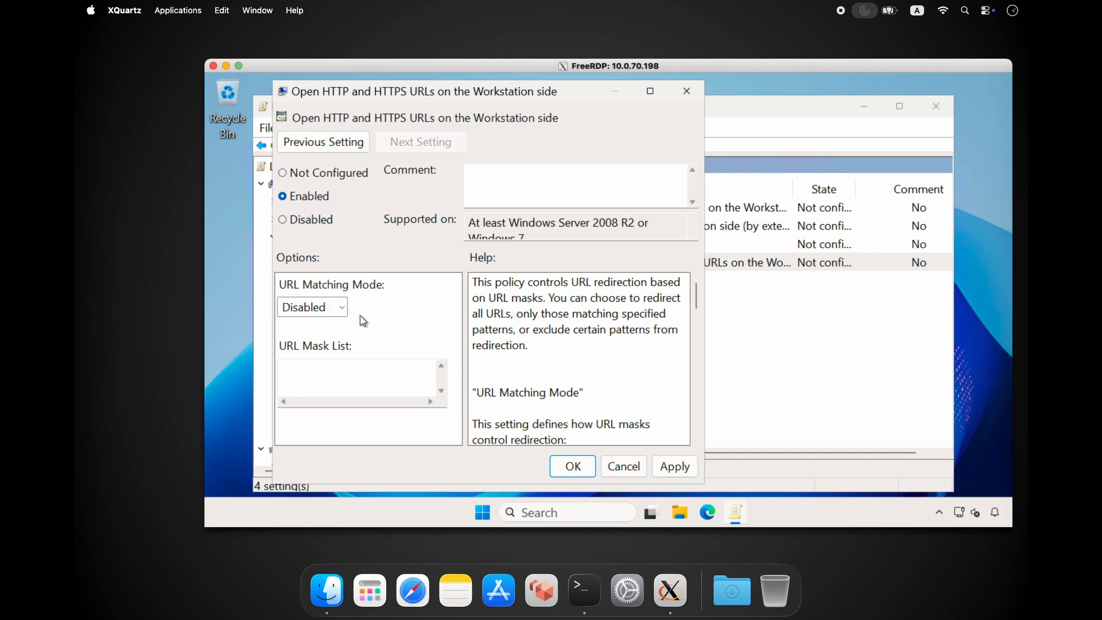
click(338, 313)
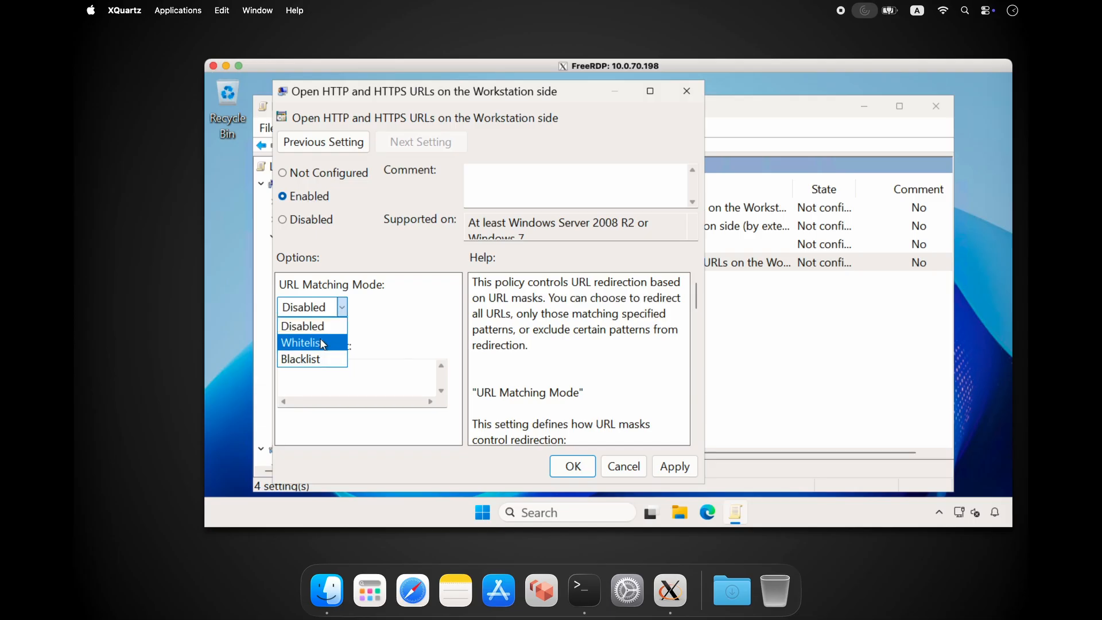
click(301, 339)
- Enter fabulatech.com and apple.com on separate lines of the URL mask list and save the policy
click(372, 374)
text(fabulatech)
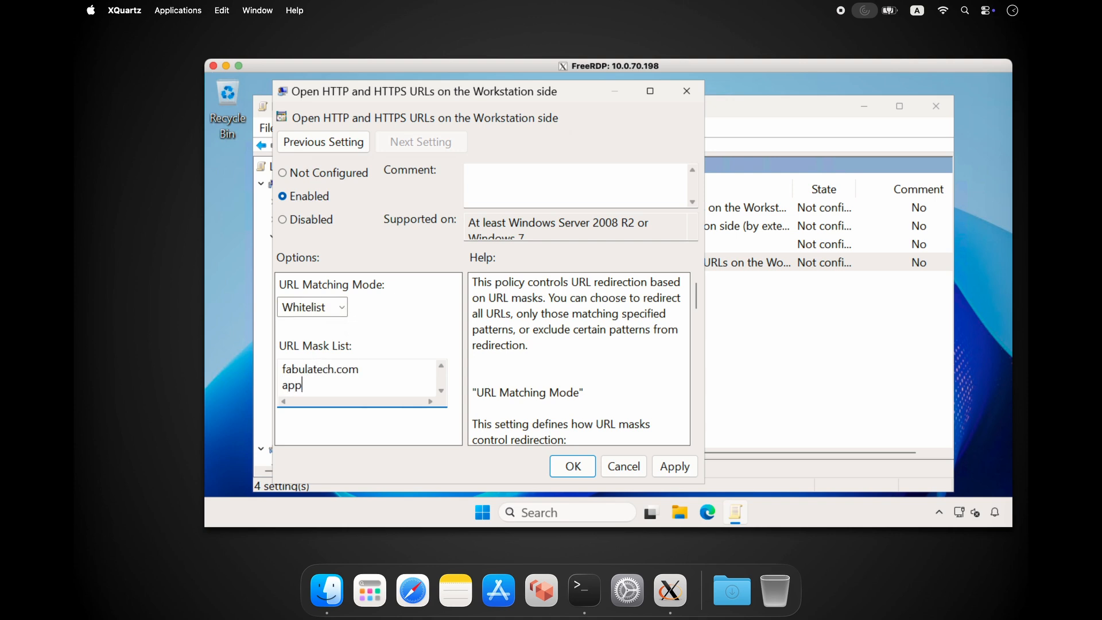
text(.com apple.com)
click(666, 466)
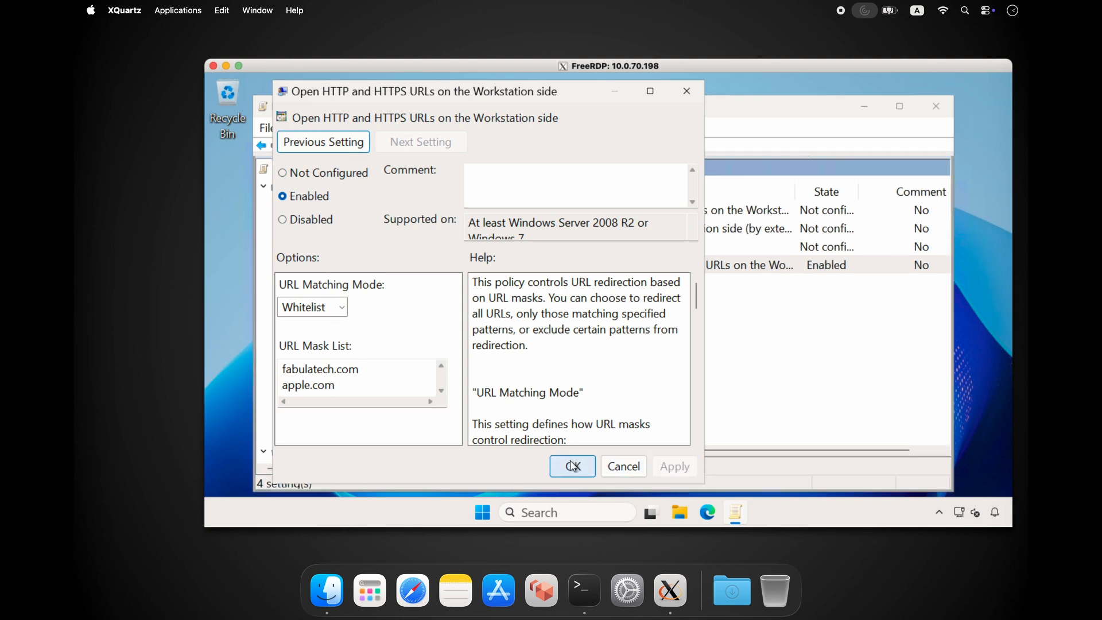
click(573, 466)
key(super+r)
text(fabulatech.com)
key(Return)
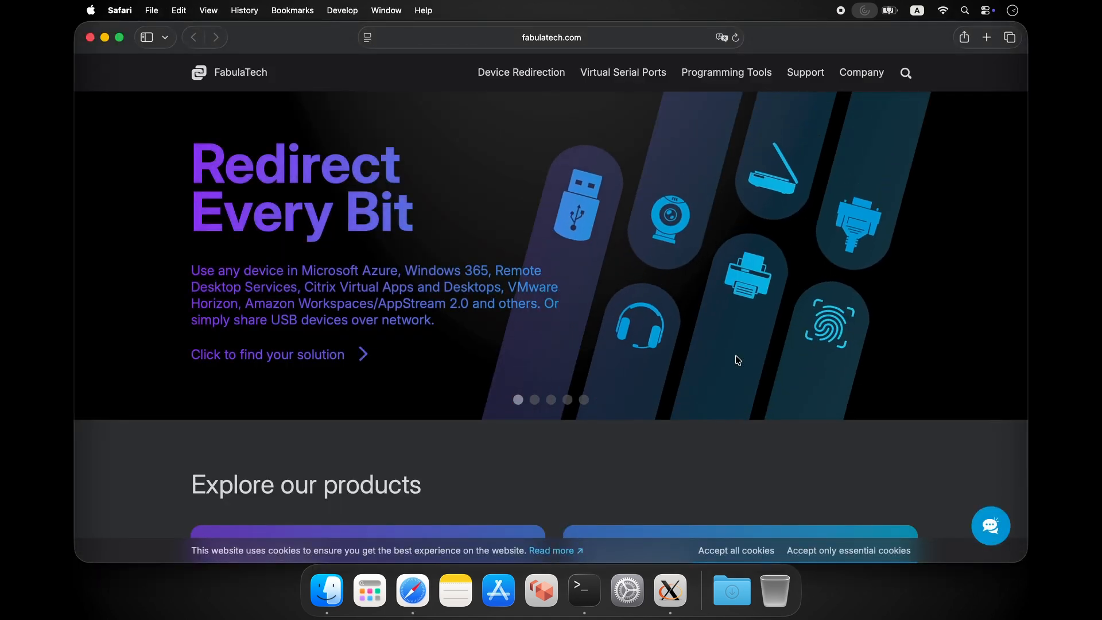
click(670, 590)
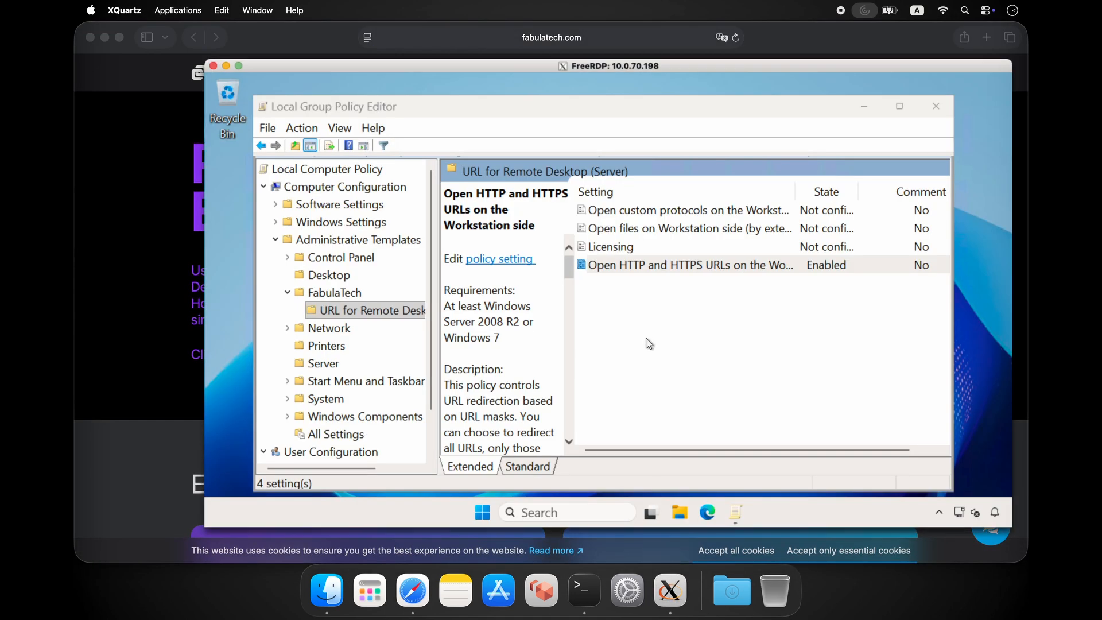
key(super+r)
text(https://)
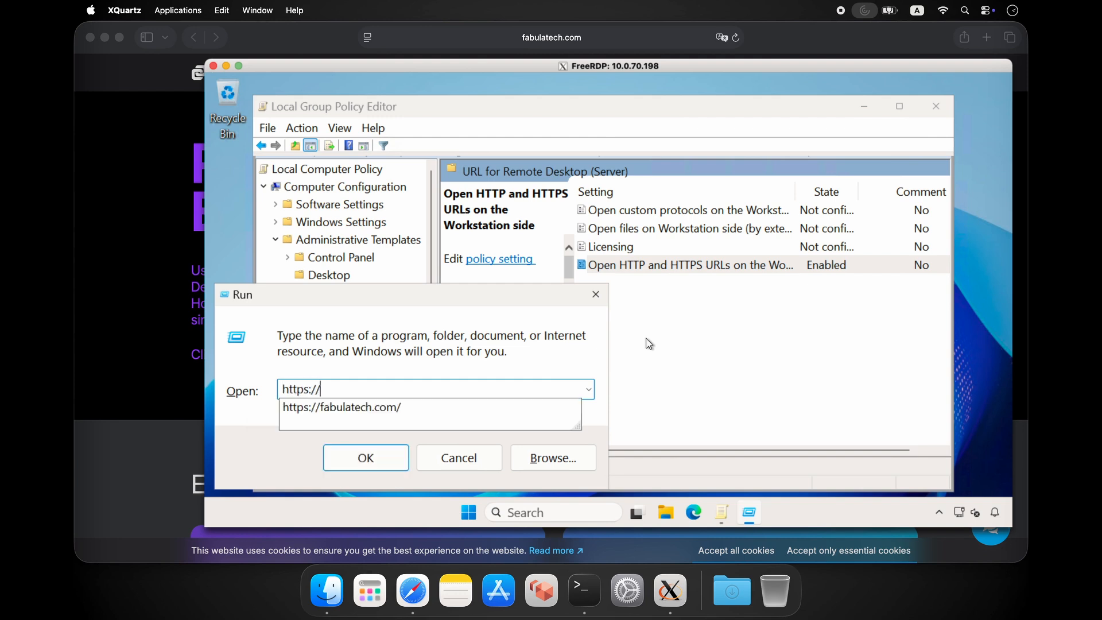
text(apple.com/mac)
key(Return)
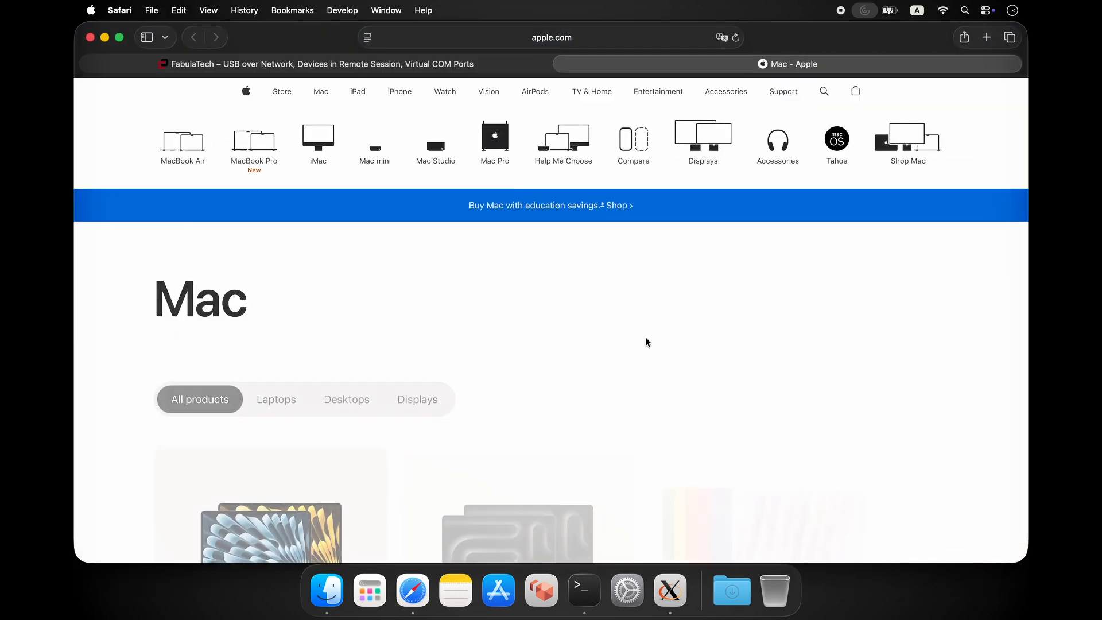
click(670, 589)
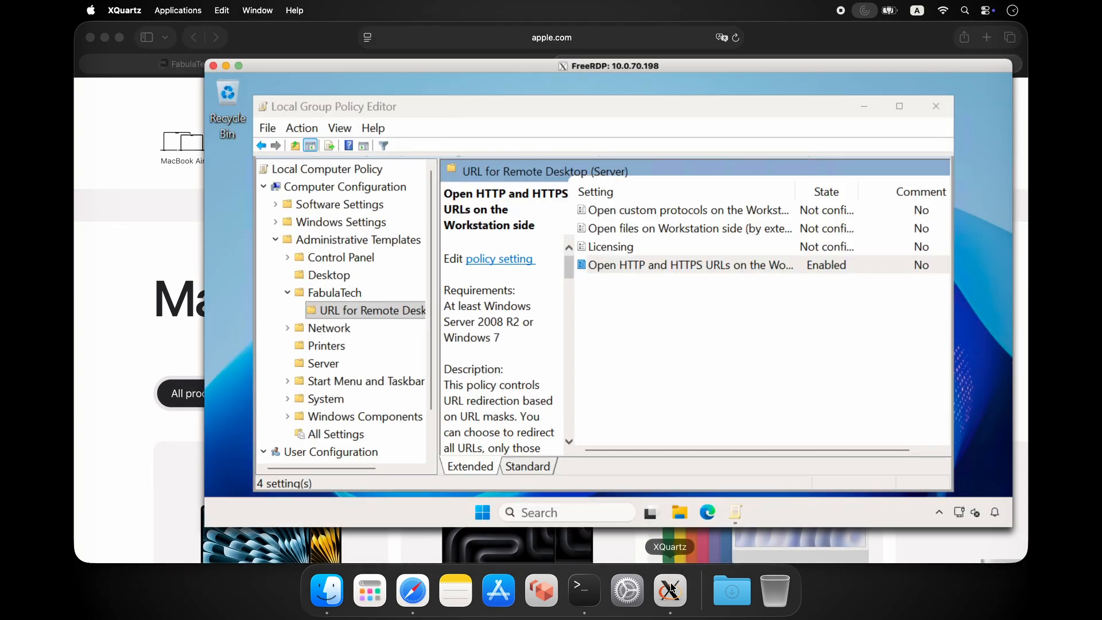
key(super+r)
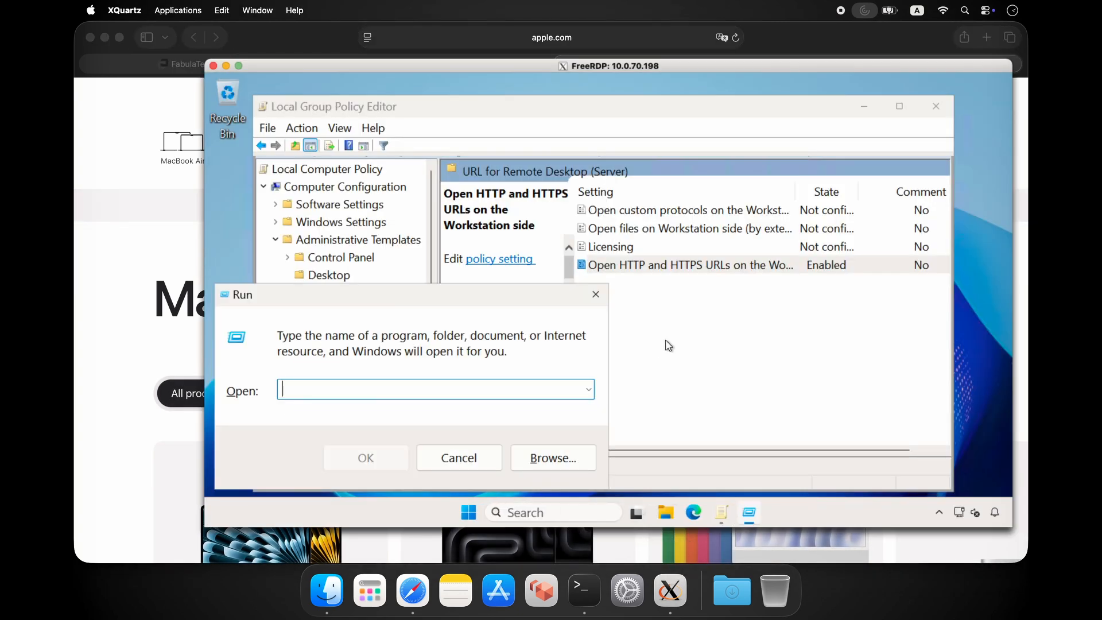
text(https://wikipedia.org)
key(Return)
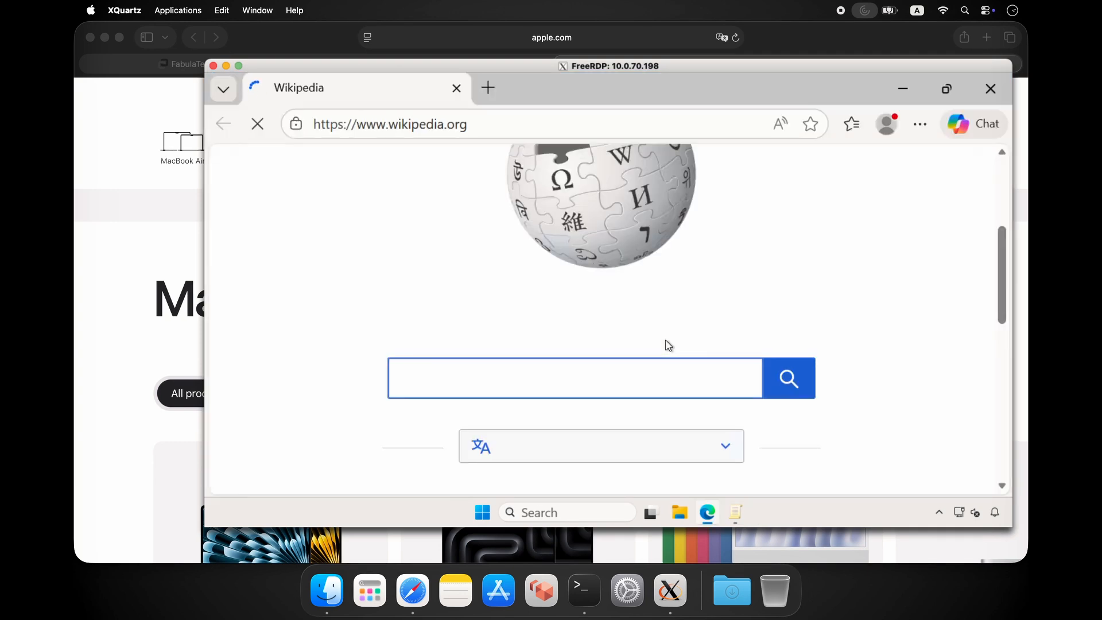
click(992, 89)
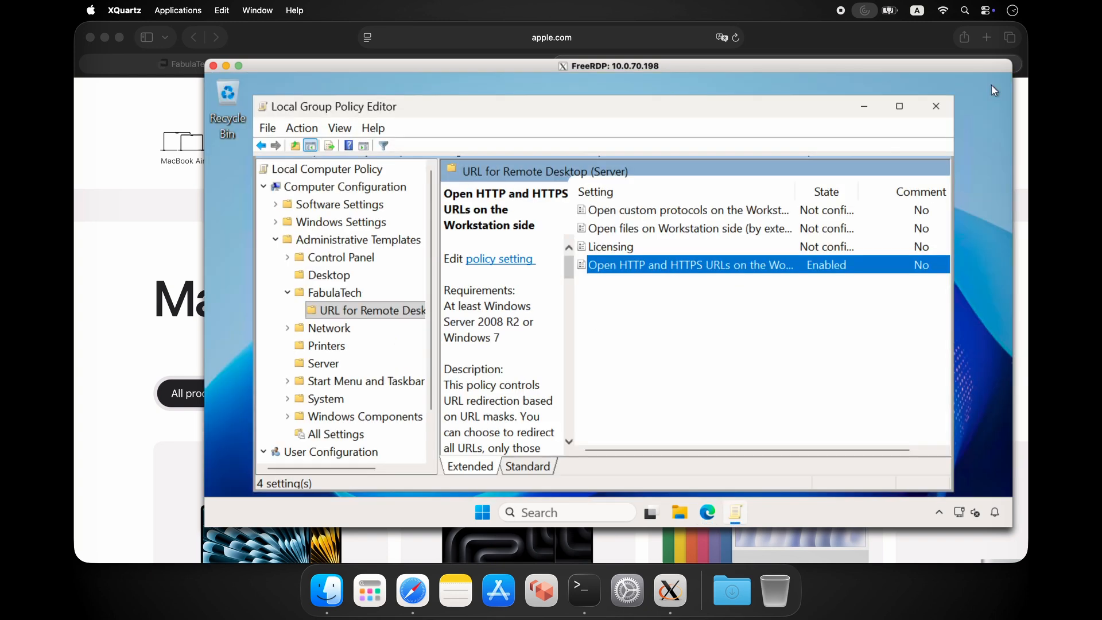
click(90, 39)
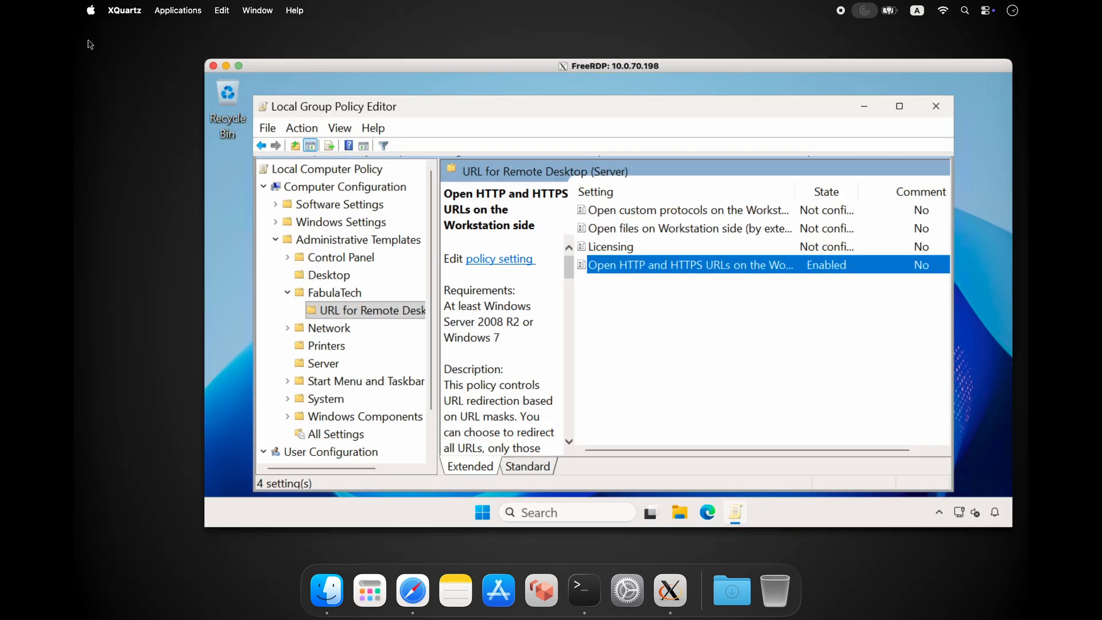
- Reopen the HTTP and HTTPS URLs policy and set its URL Matching Mode to Blacklist
double_click(646, 268)
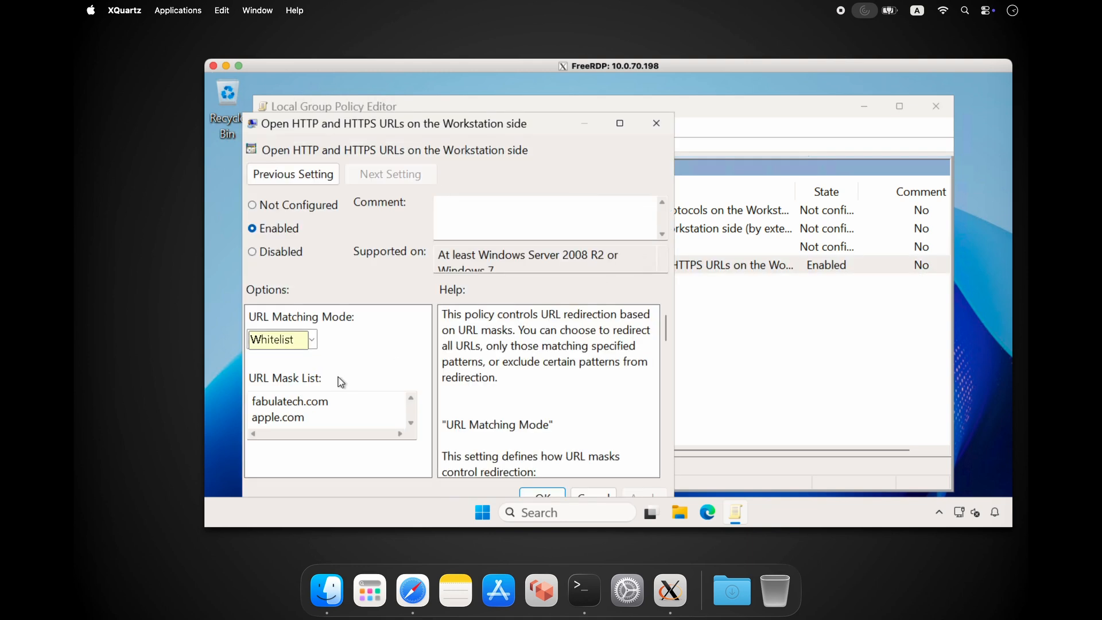
click(314, 340)
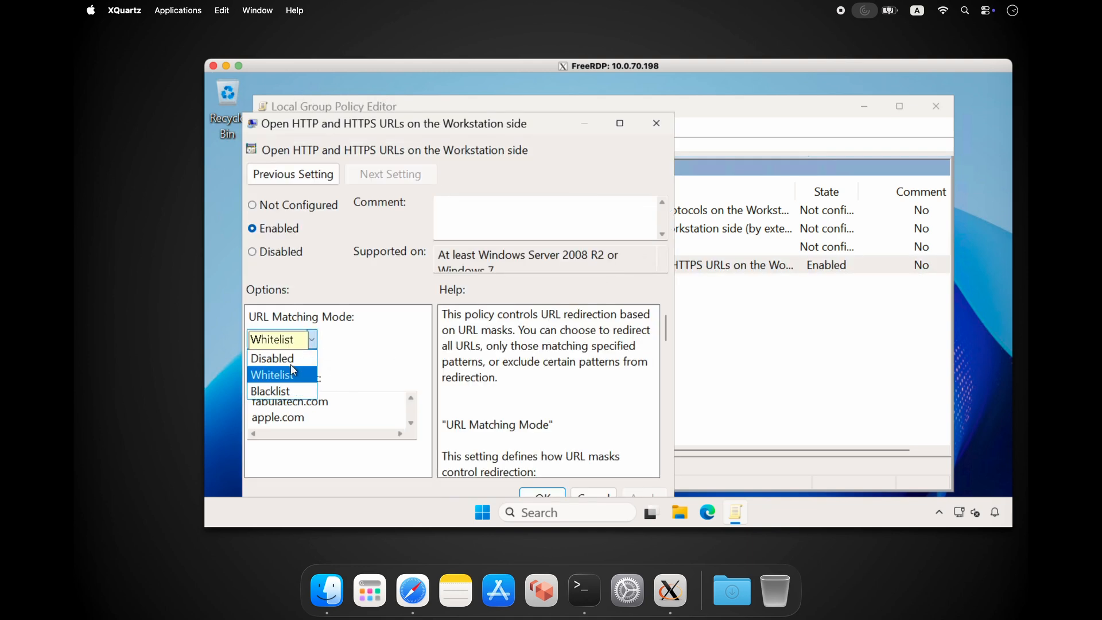
click(281, 392)
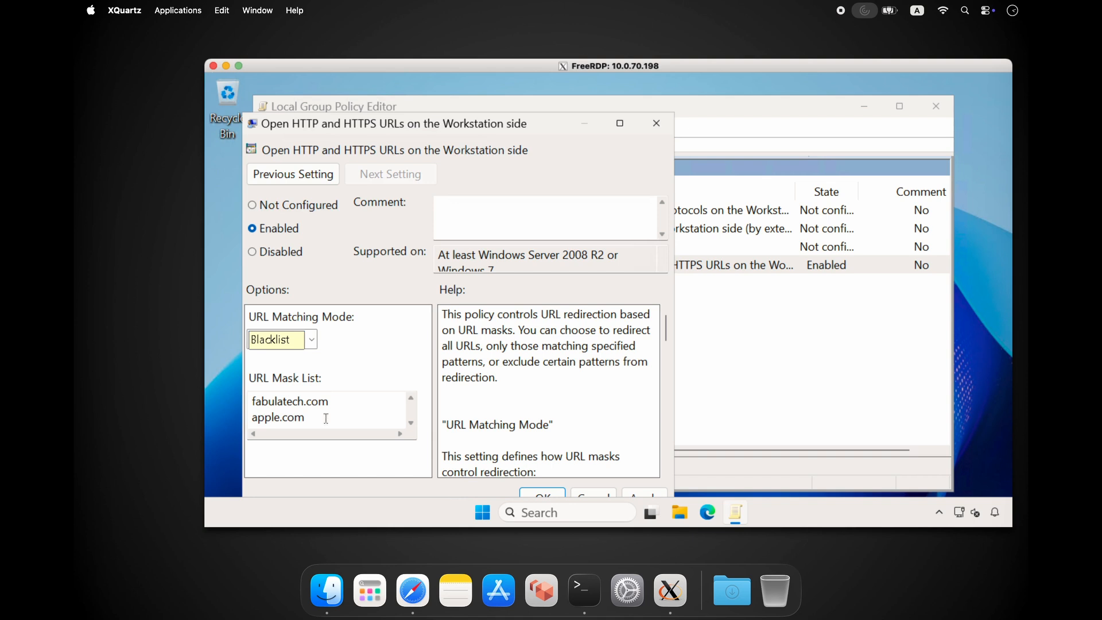
drag(252, 400, 325, 428)
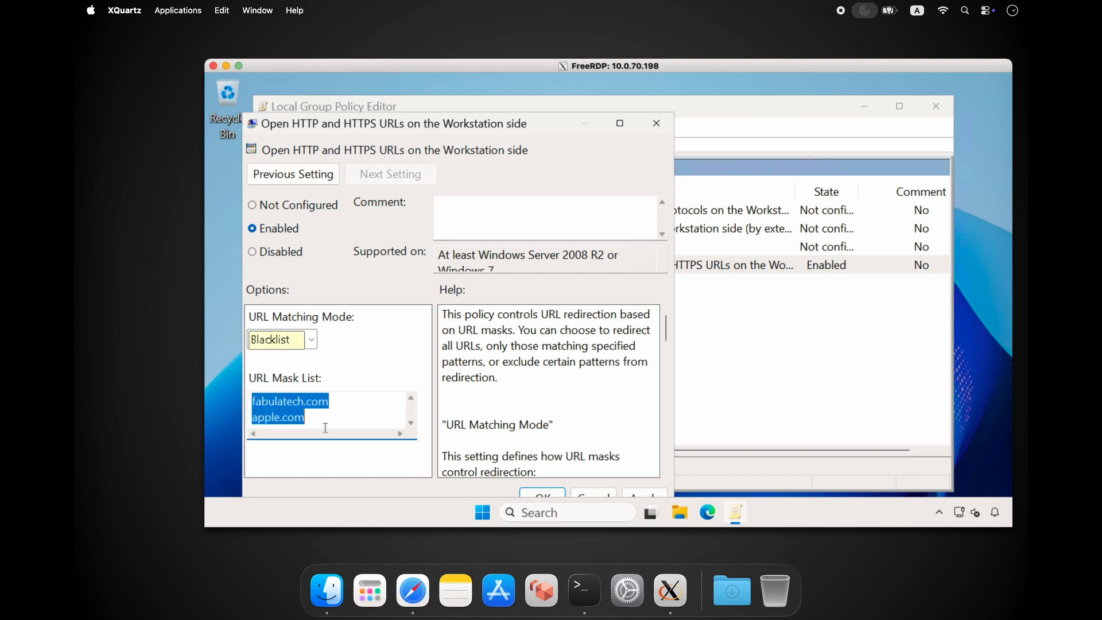
key(BackSpace)
key(ctrl+v)
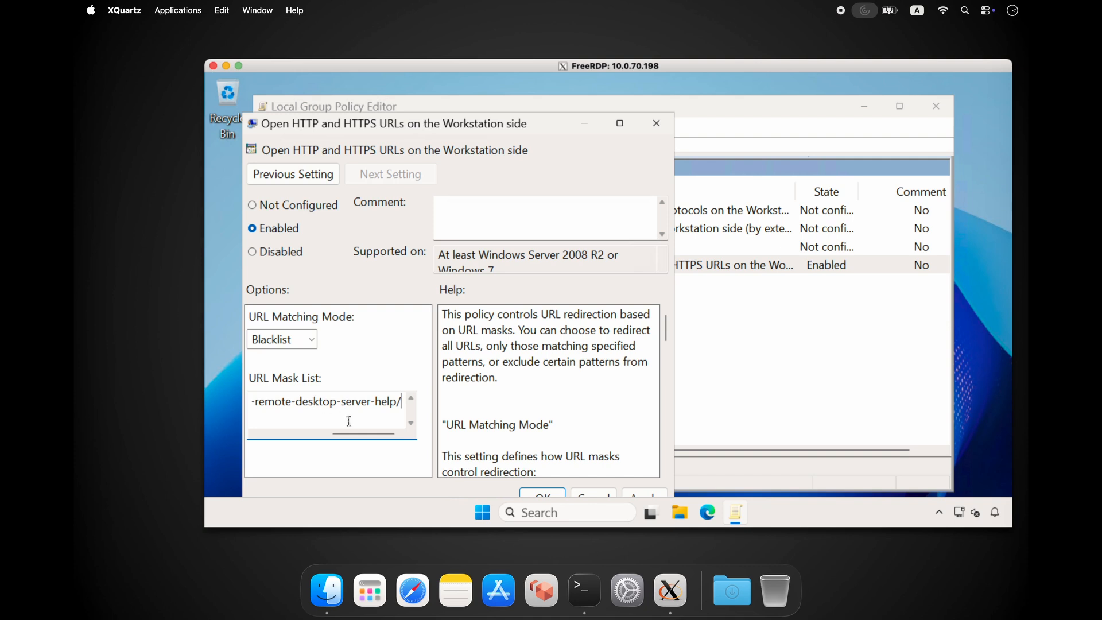
drag(368, 440, 277, 445)
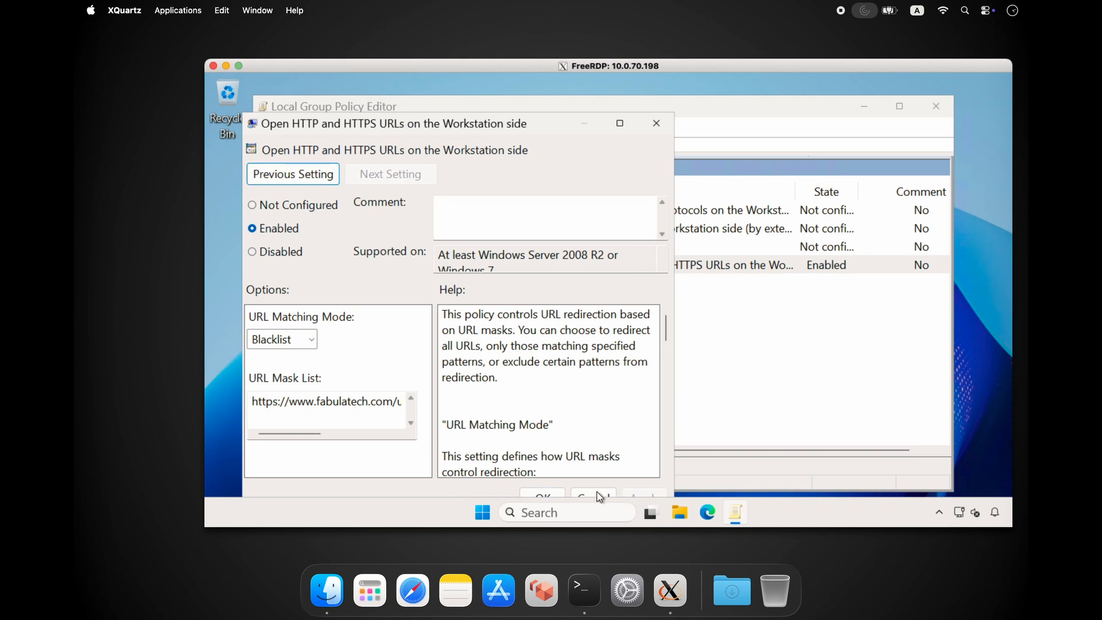
click(545, 493)
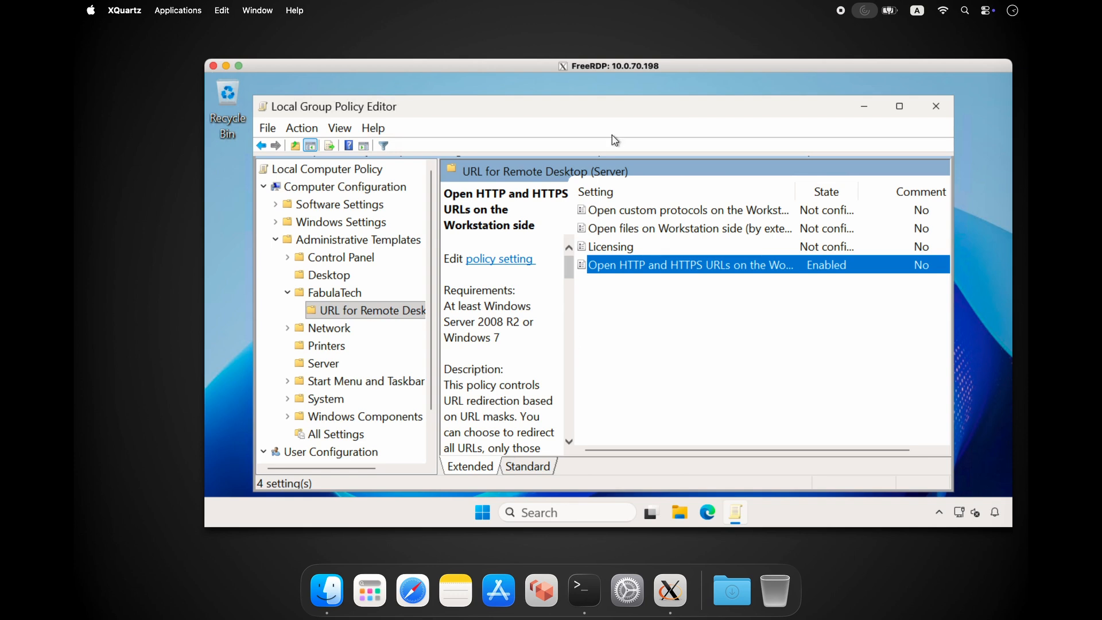
key(super+r)
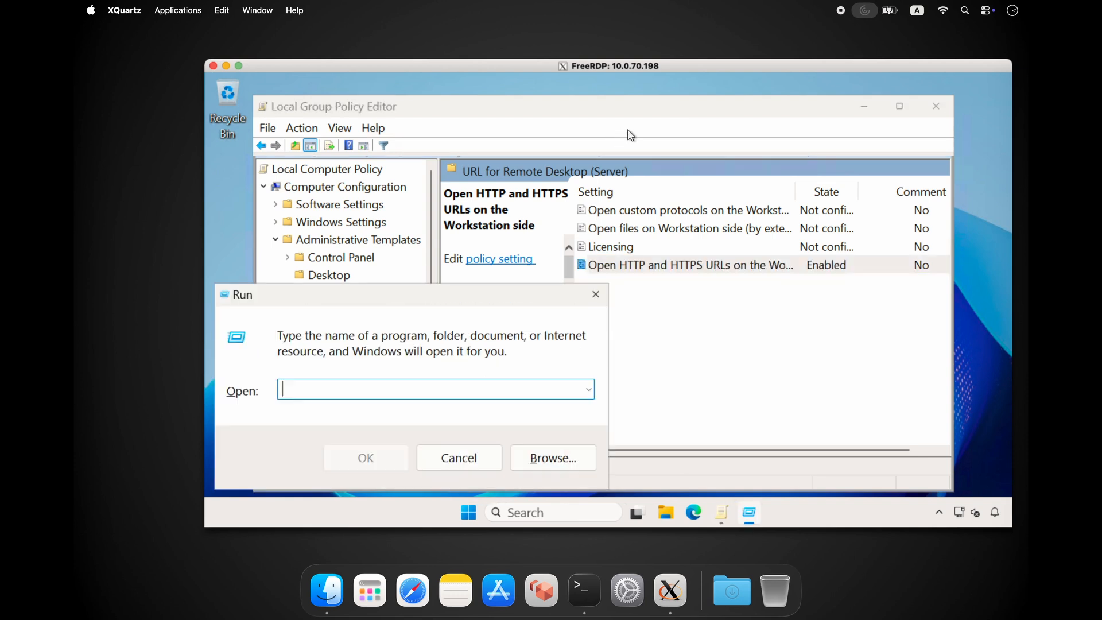
key(ctrl+v)
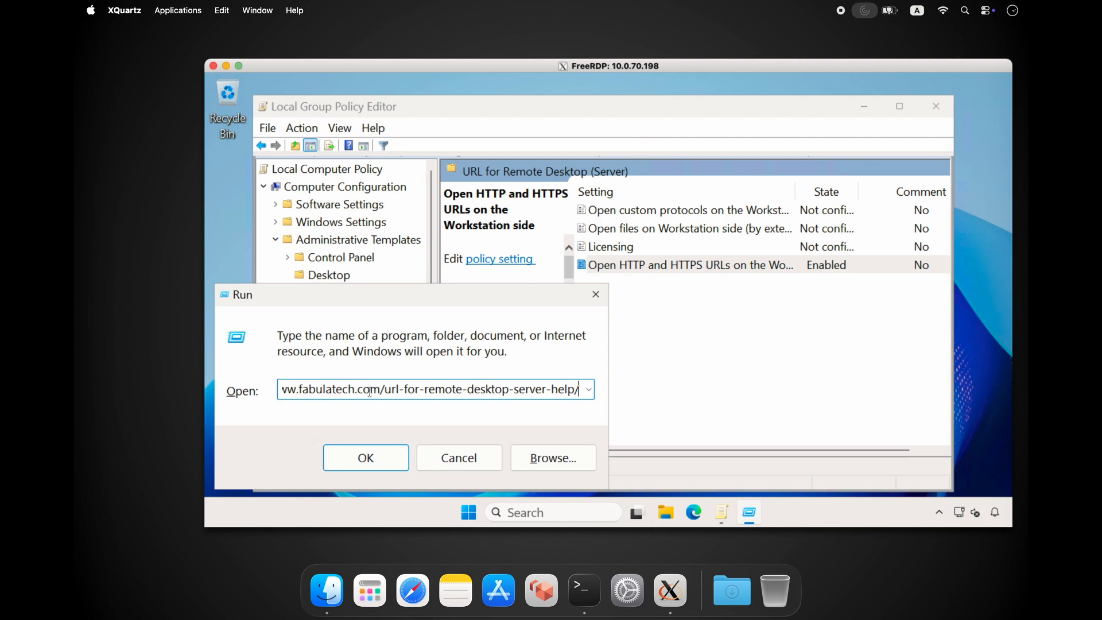
click(377, 456)
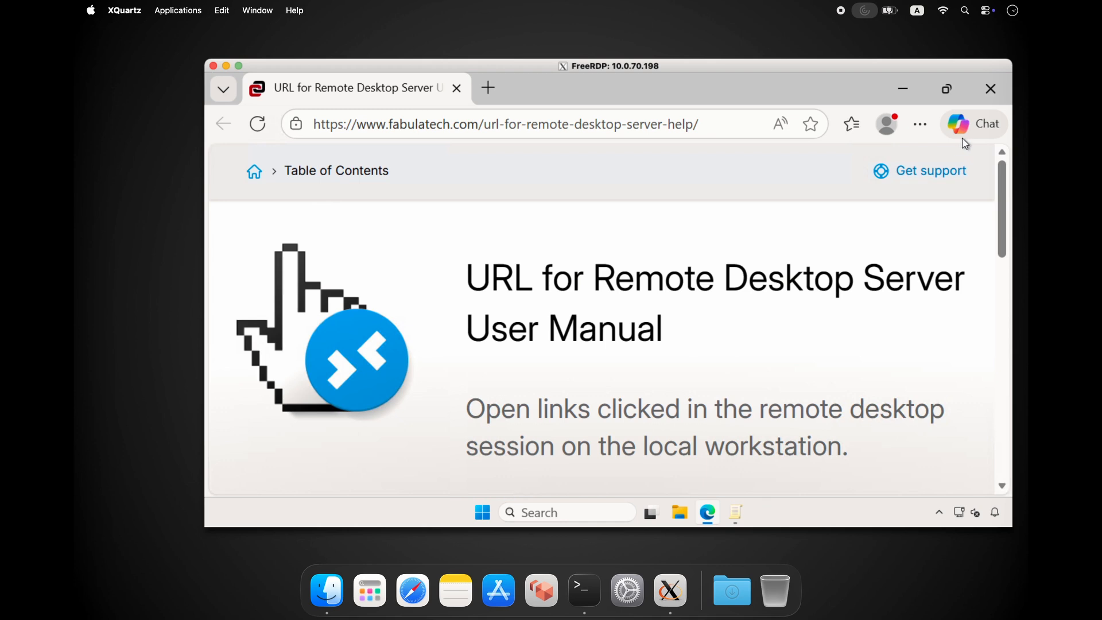
click(990, 90)
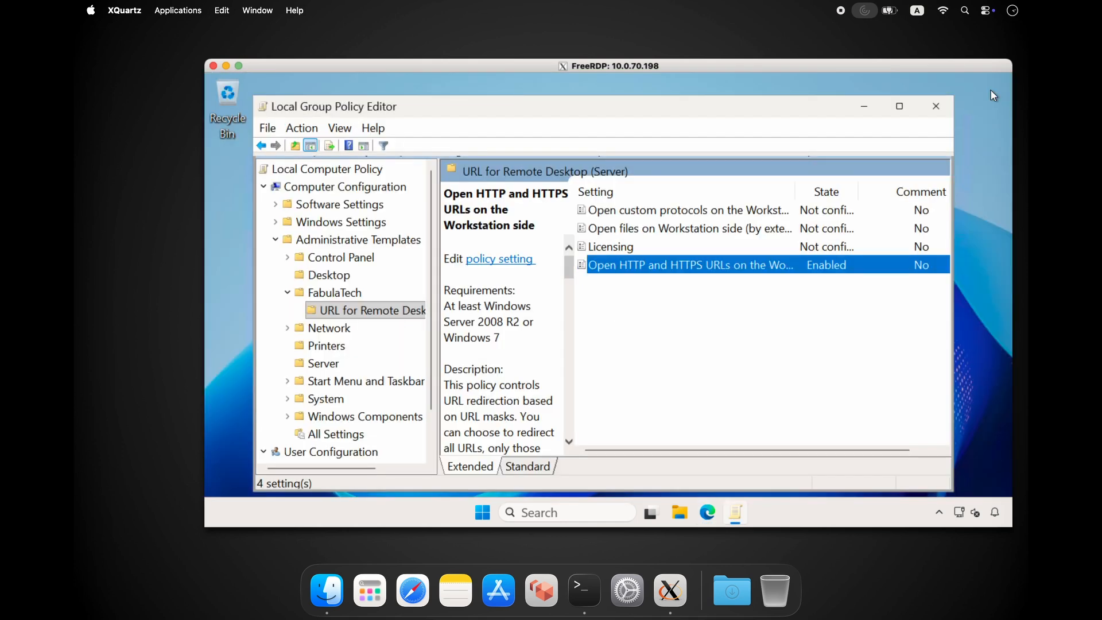
key(super+r)
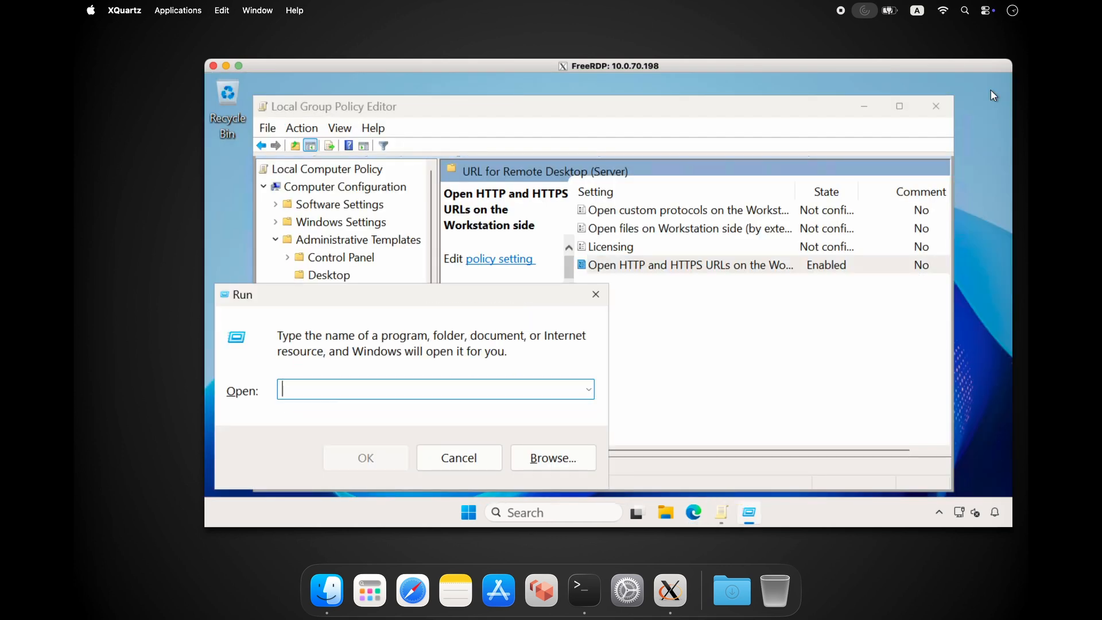
text(fabulatech.c)
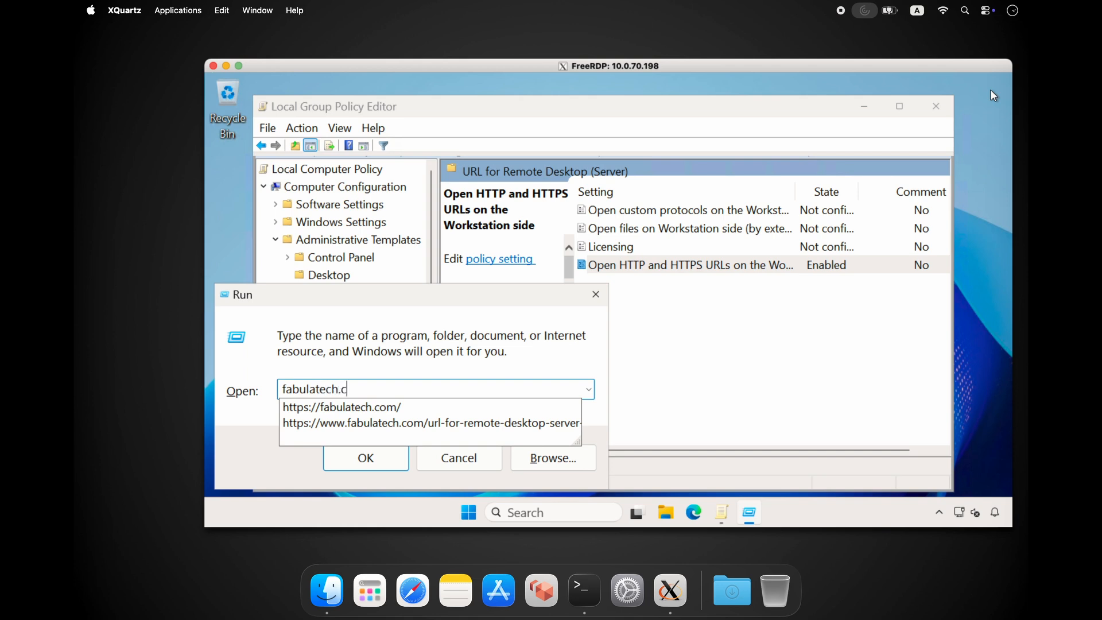
key(Down)
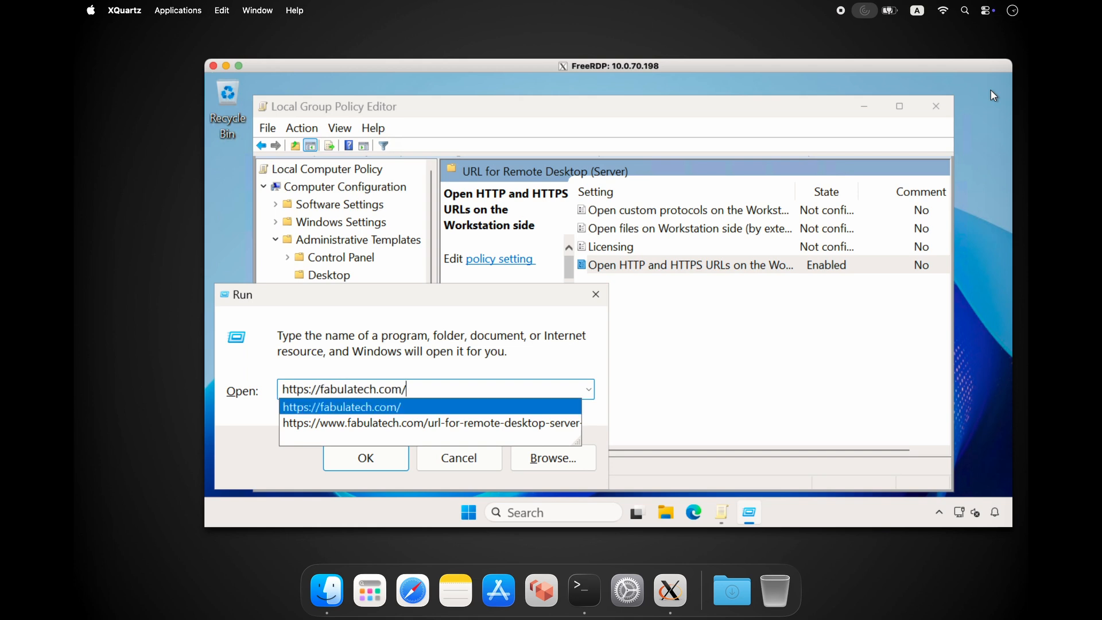
key(Return)
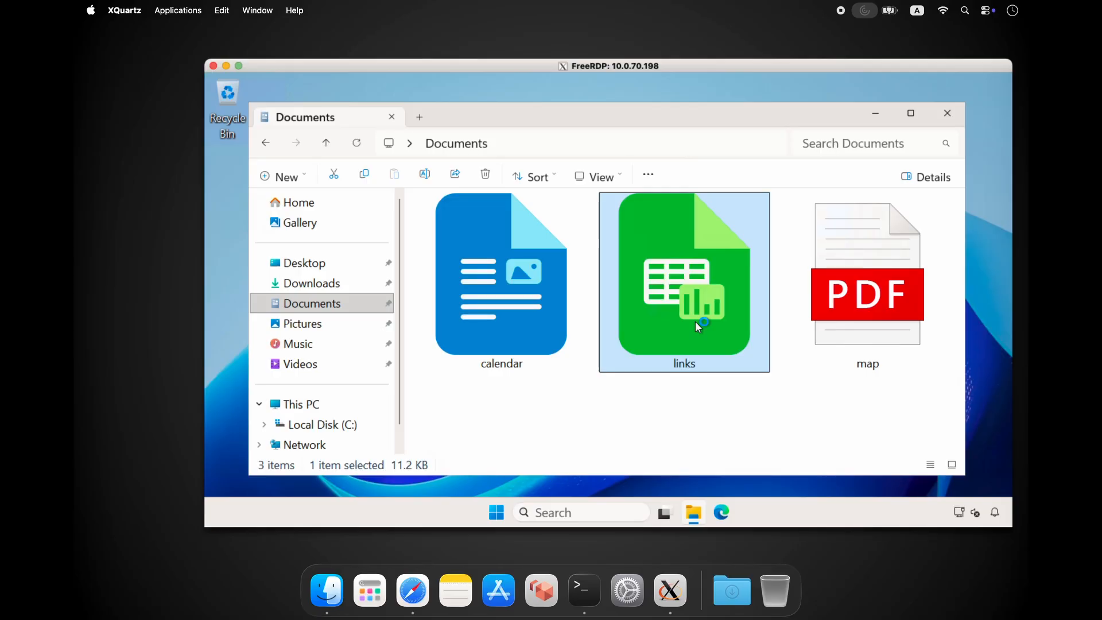
double_click(694, 321)
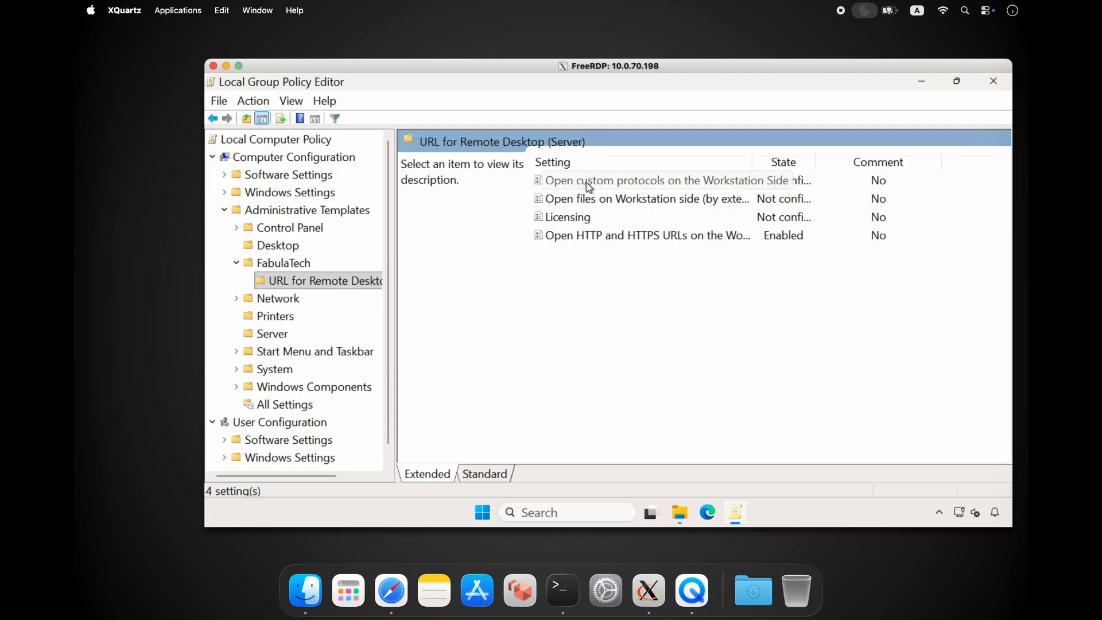
- Open the "Open files on Workstation side (by extension)" policy and set it to Enabled
click(625, 205)
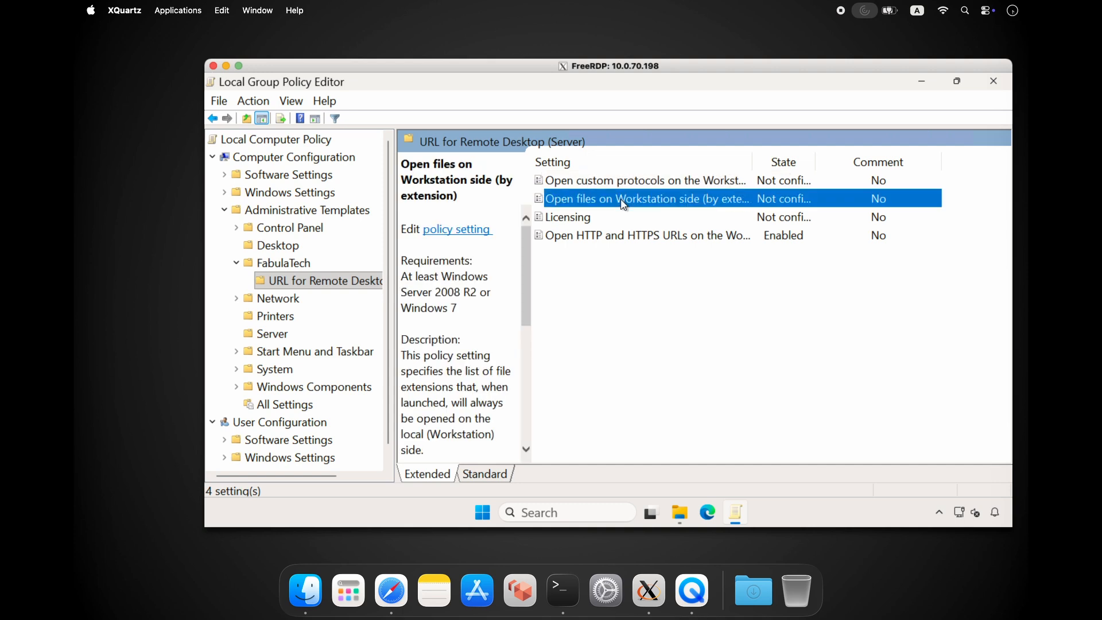
double_click(624, 205)
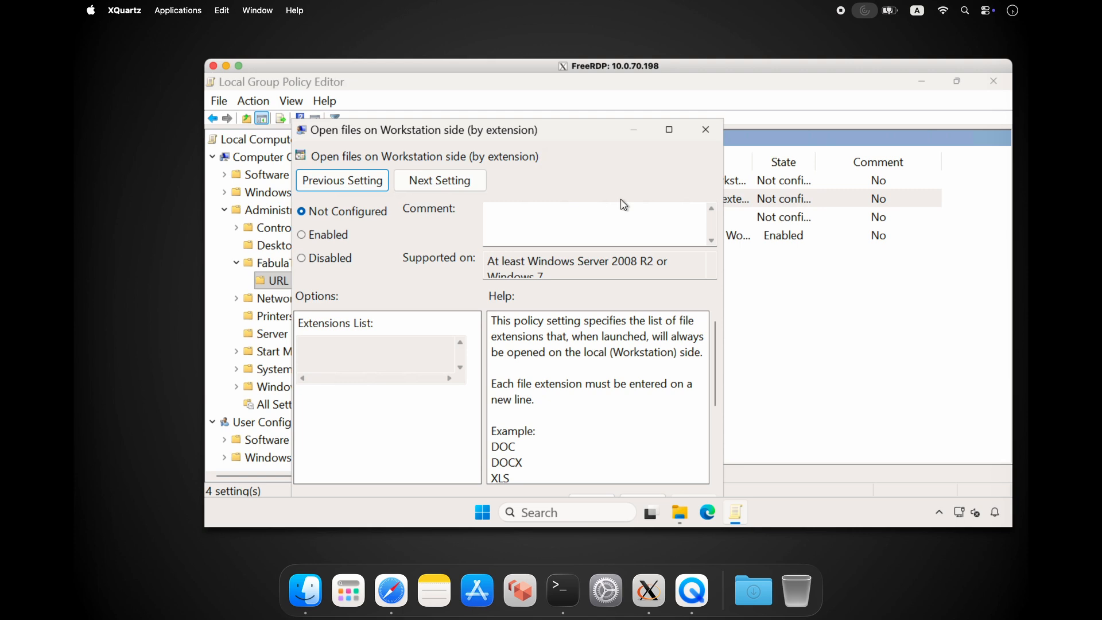
drag(595, 133, 607, 93)
click(316, 200)
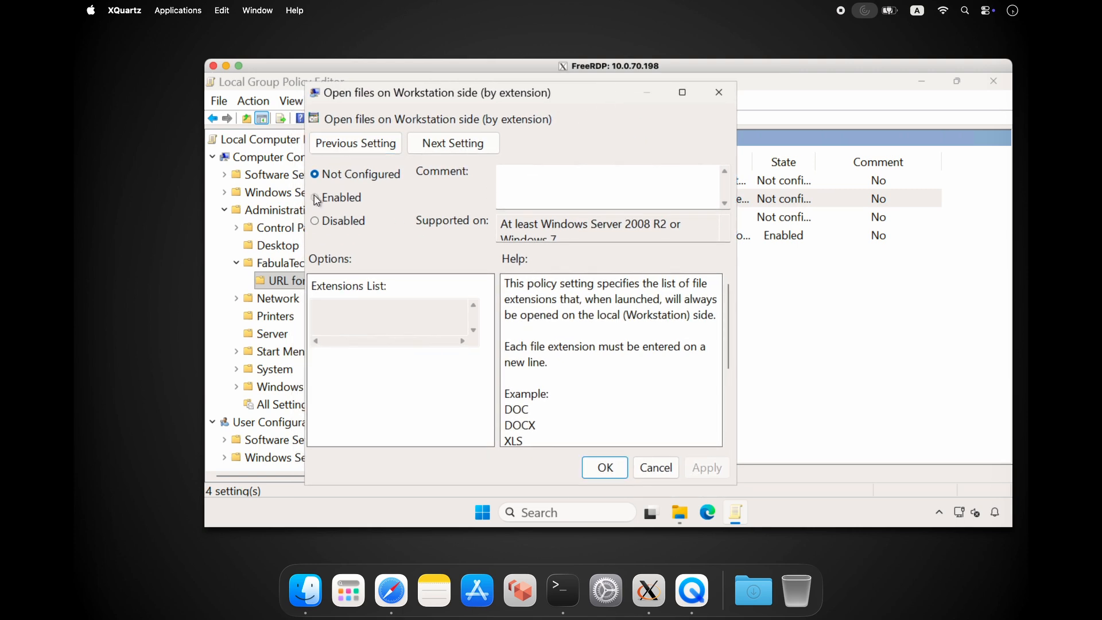
- Fill the extensions list with one file extension per line, including xlsx and pdf, and save the policy
click(358, 309)
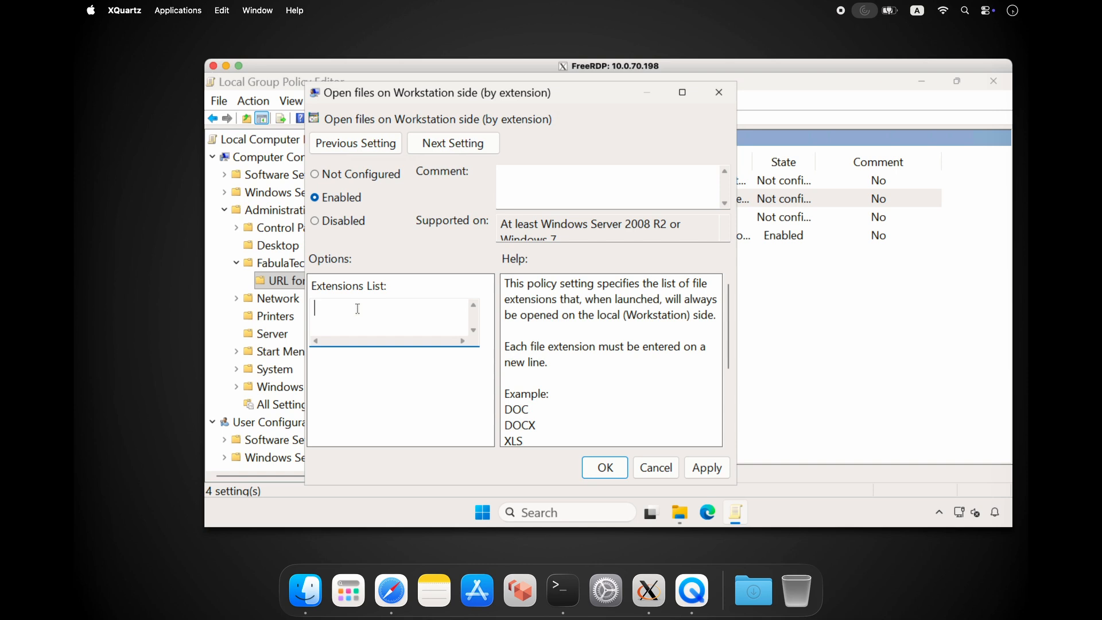
text(do)
key(Return)
text(pd)
click(706, 467)
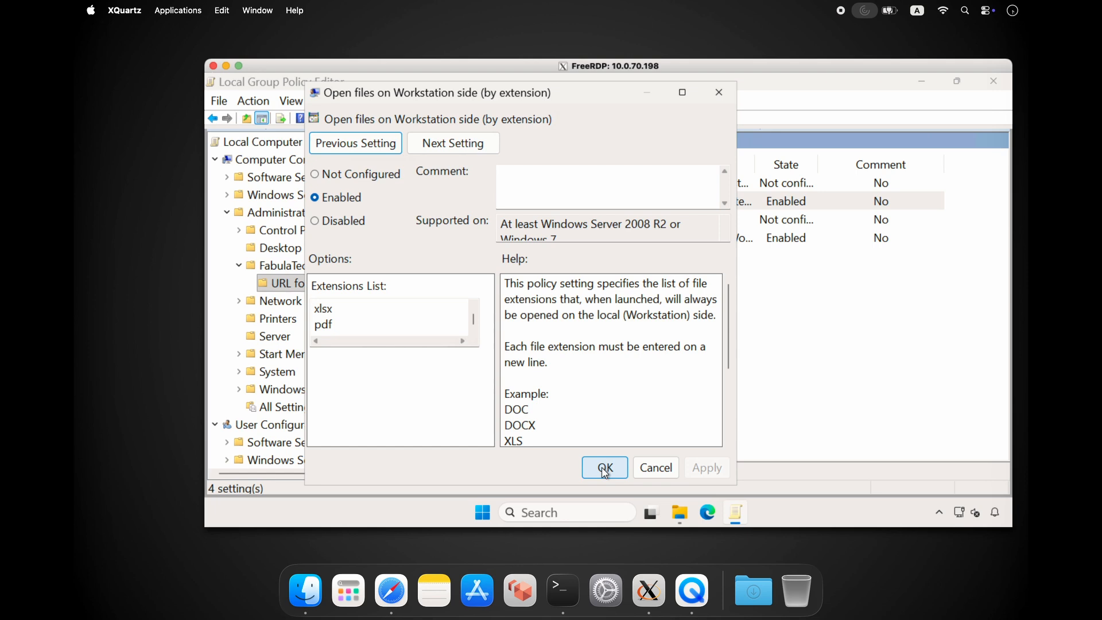
click(604, 467)
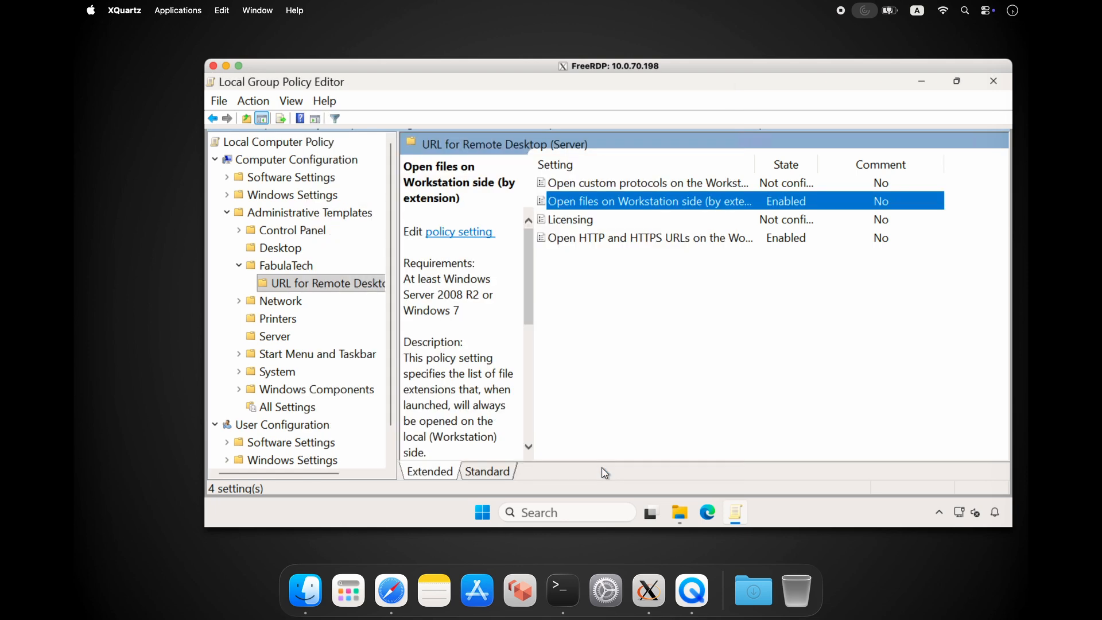
- Close the Local Group Policy Editor, open the calendar document from the remote Documents folder as a test, and dismiss its warnings window
click(993, 81)
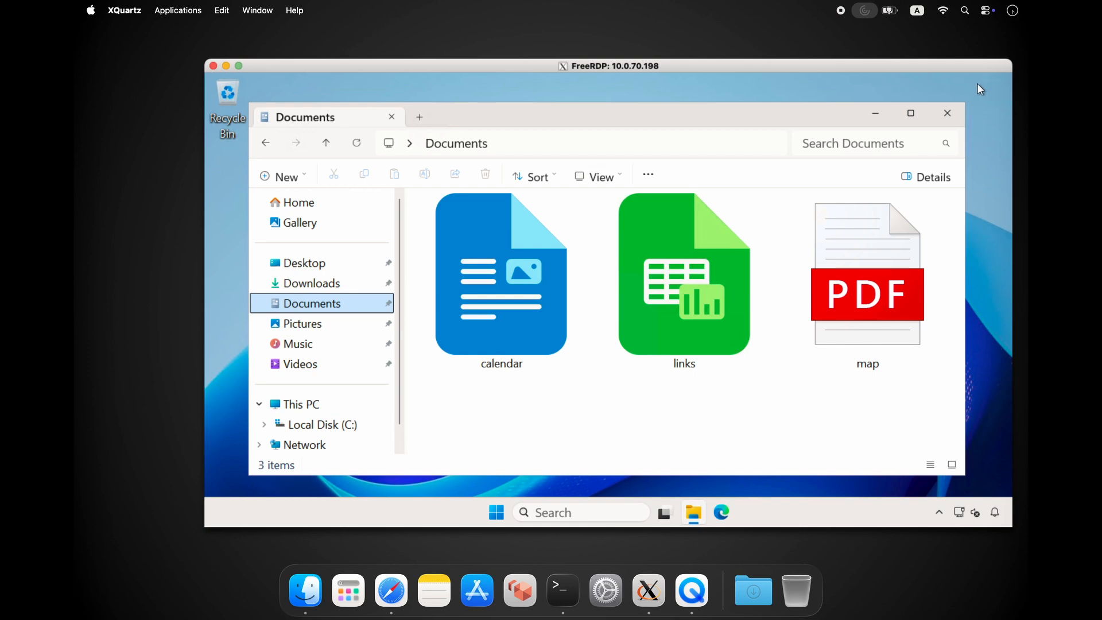
double_click(513, 311)
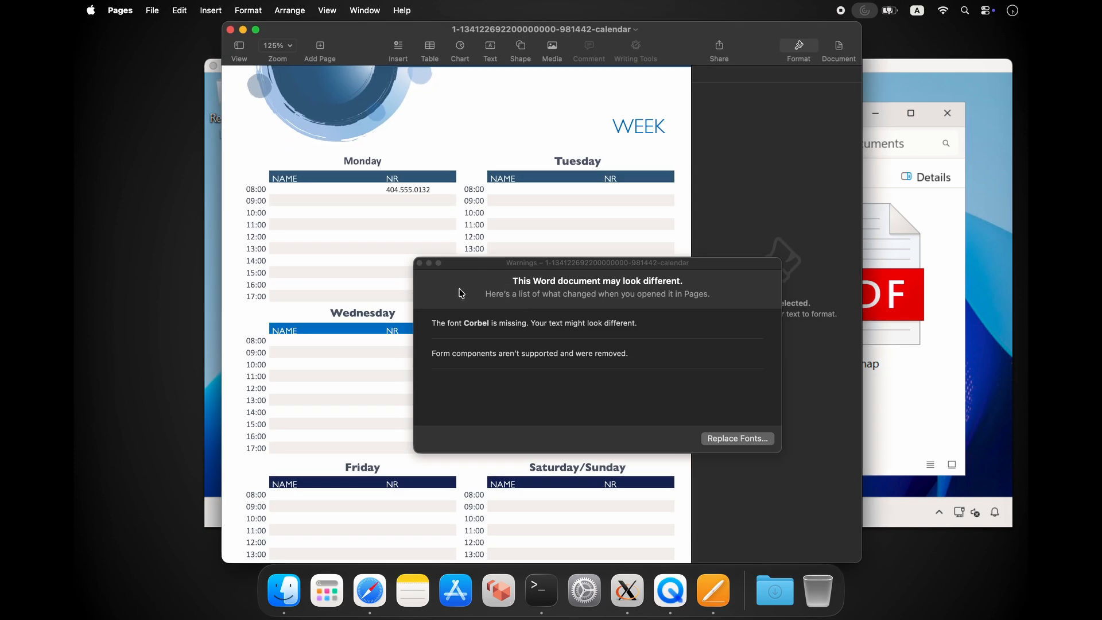
click(420, 263)
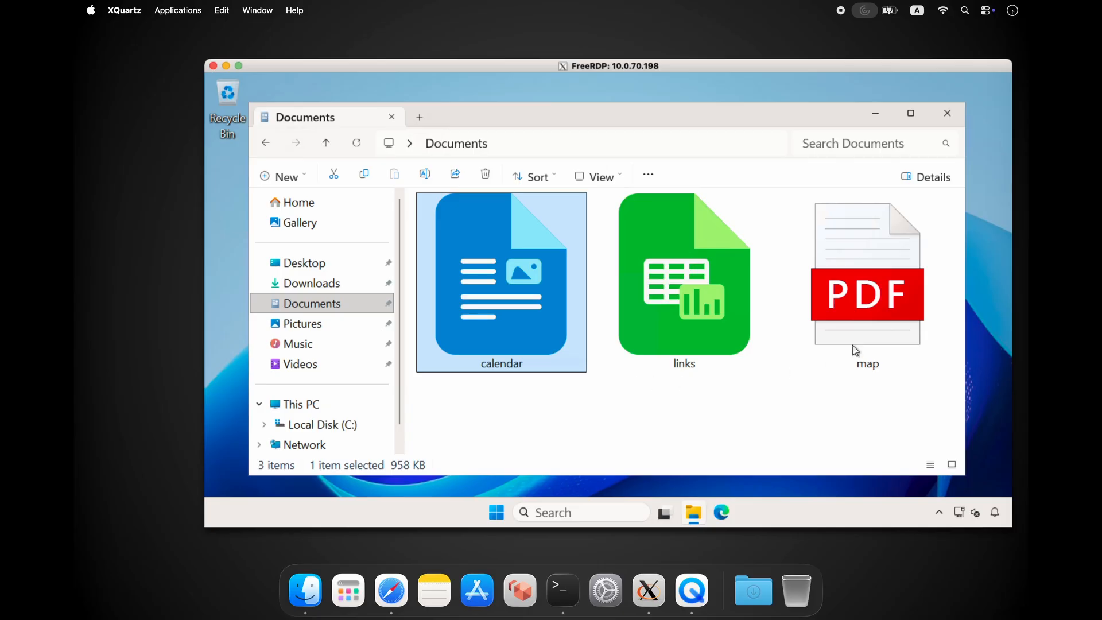
- Test the remote map PDF and links spreadsheet by opening each one and quitting the local application it opens in
double_click(866, 330)
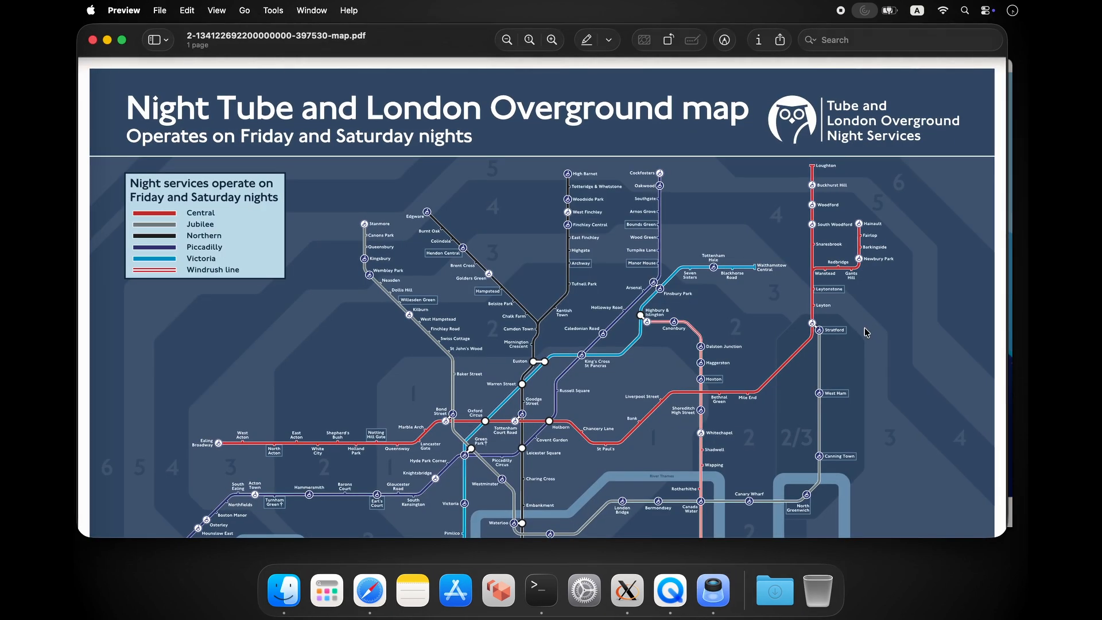
key(super+q)
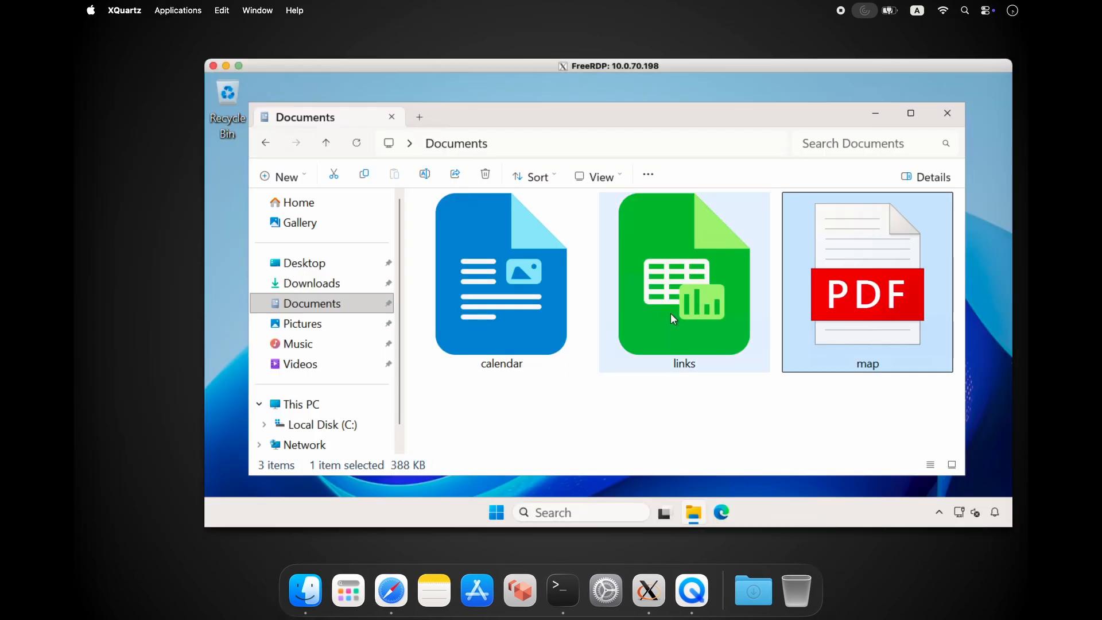
double_click(670, 312)
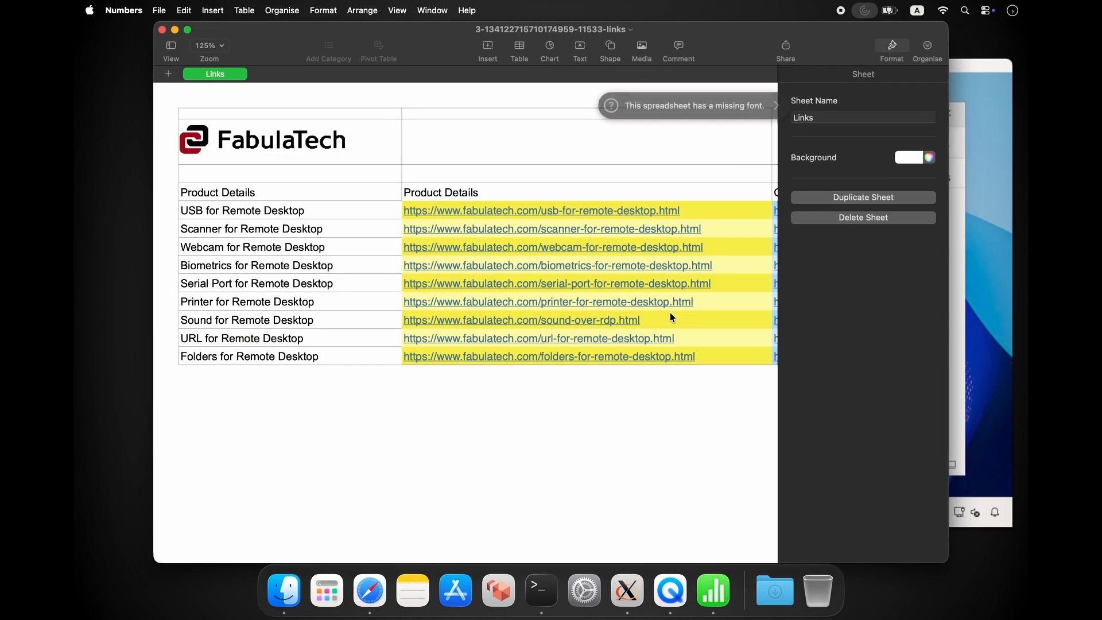
key(super+q)
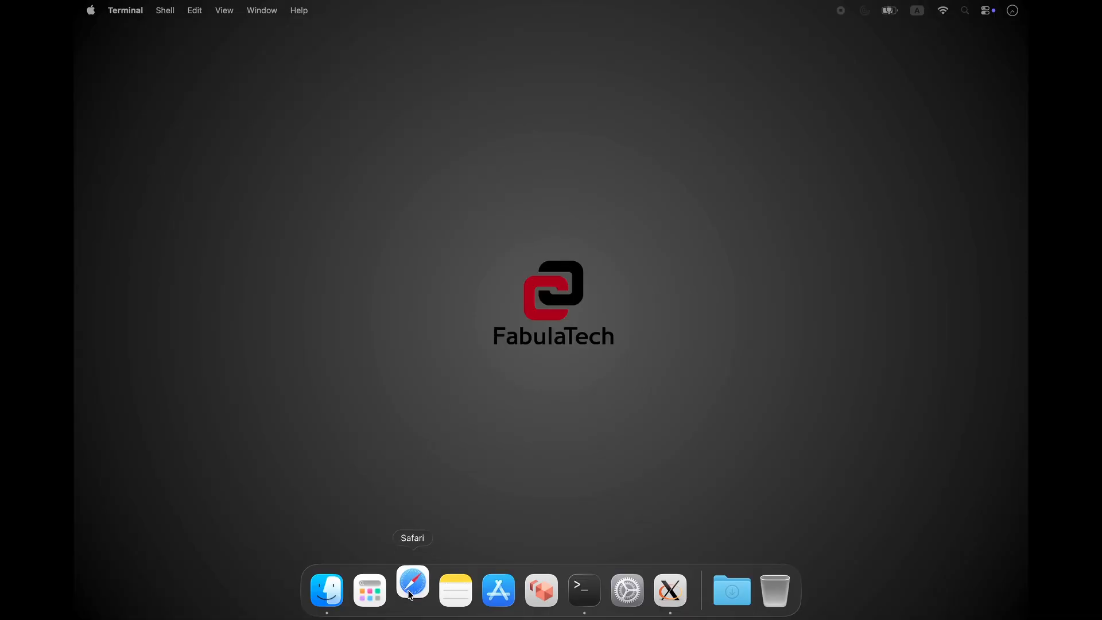
- Open the copied Zoom meeting link in Safari and allow the website to open zoom.us
click(410, 582)
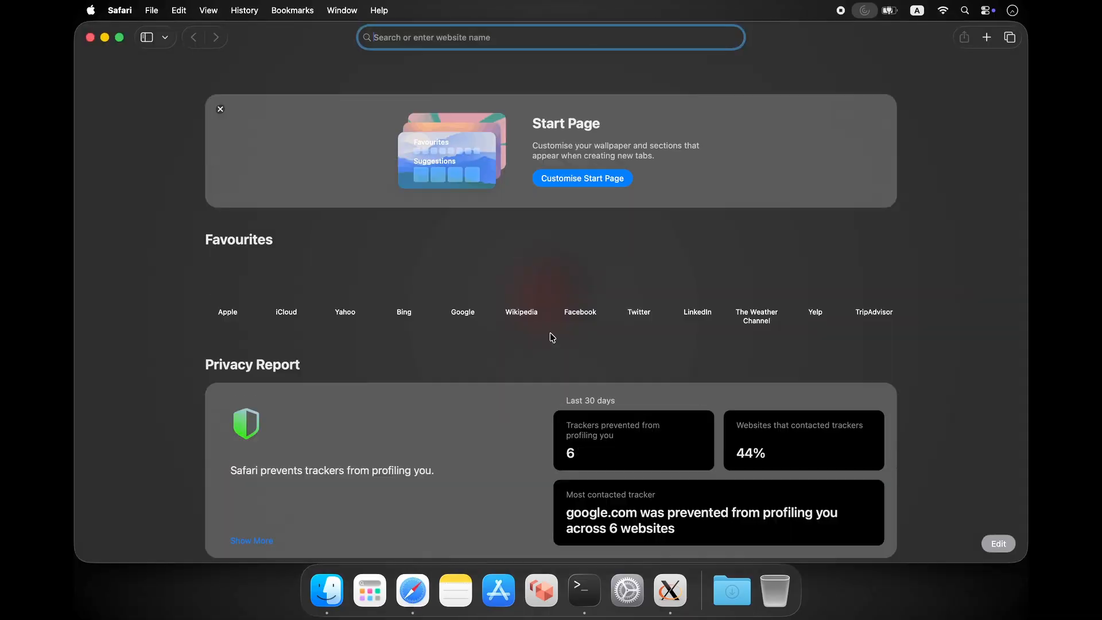
key(super+v)
key(Return)
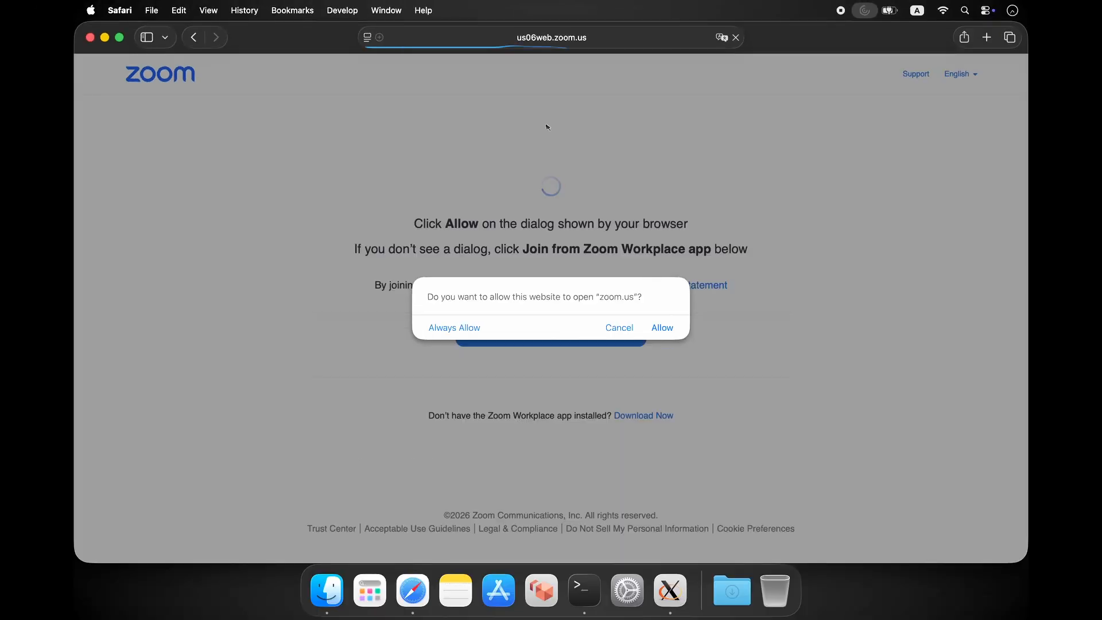
click(663, 331)
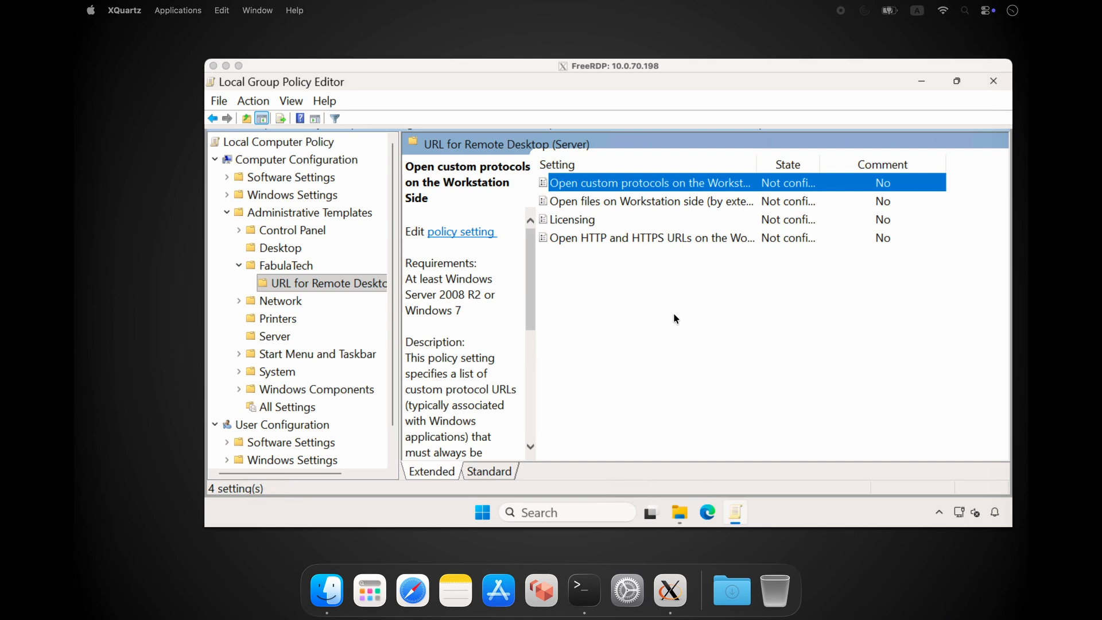
- Enable the "Open custom protocols on the Workstation Side" policy with msteams and vnc on separate lines in the protocol list, and save it
double_click(622, 184)
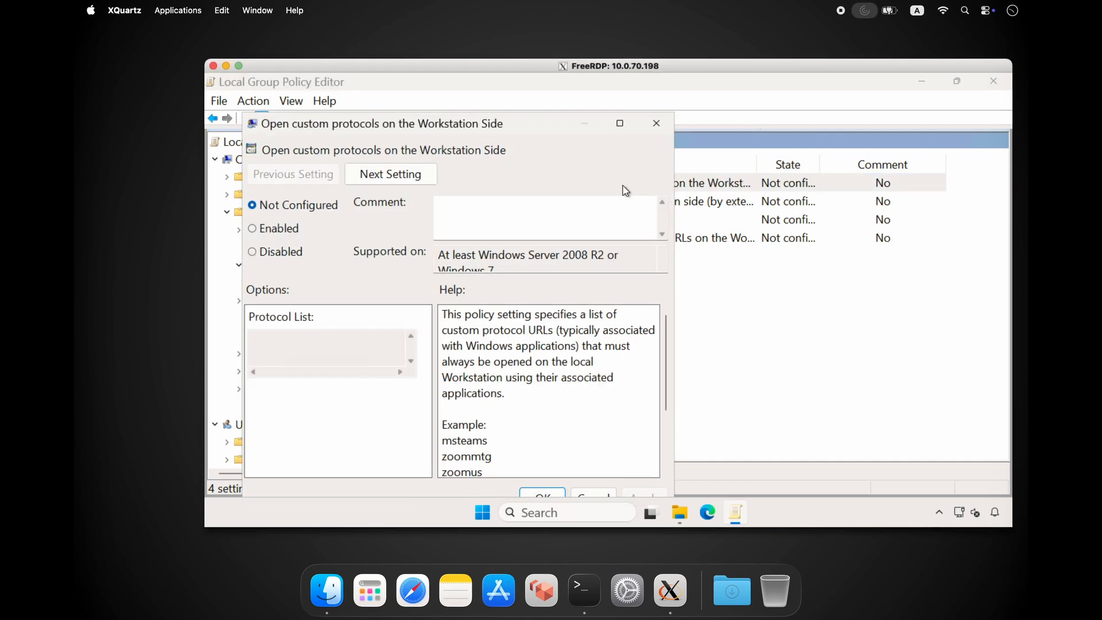
click(263, 229)
click(304, 342)
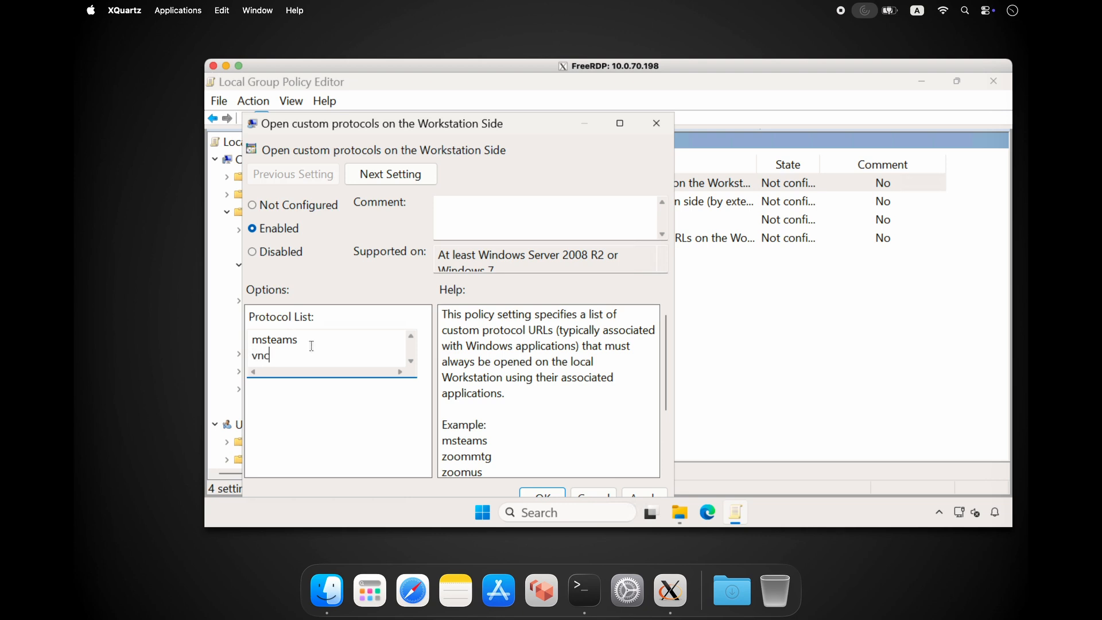
drag(516, 121, 527, 95)
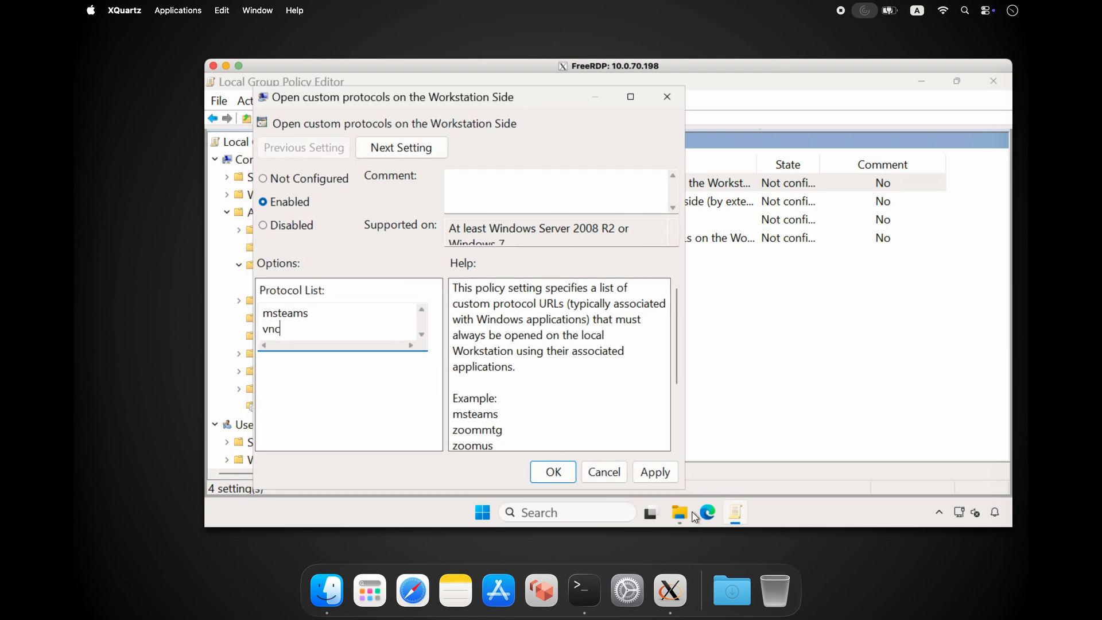
click(642, 476)
click(560, 476)
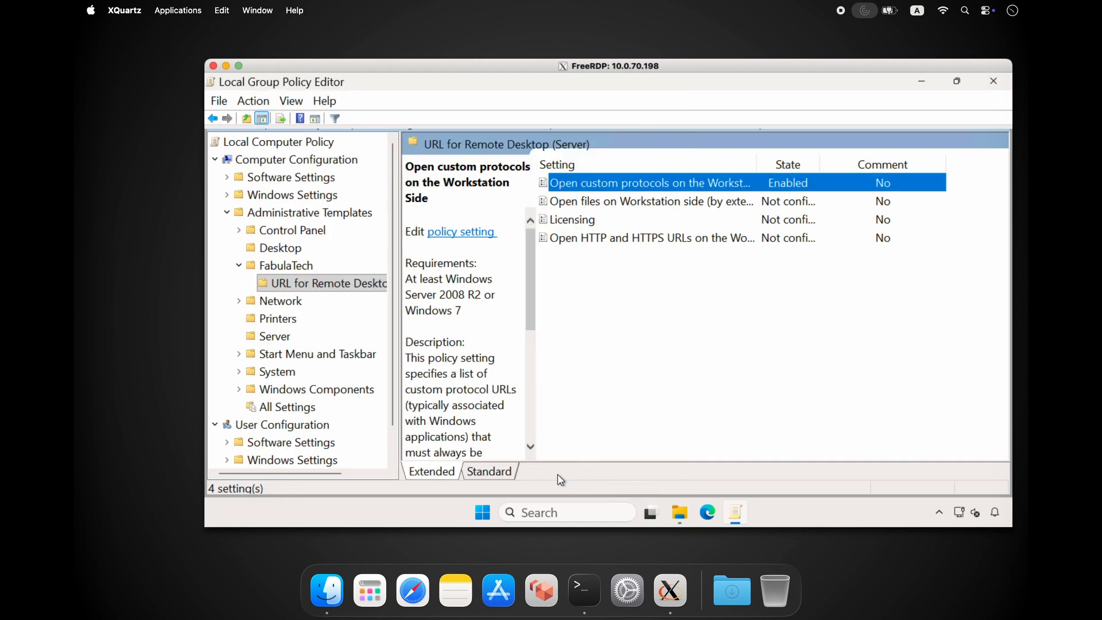
- Launch the copied msteams meeting link, including its access token, from the remote Run dialog as a test and quit Microsoft Teams
key(super+r)
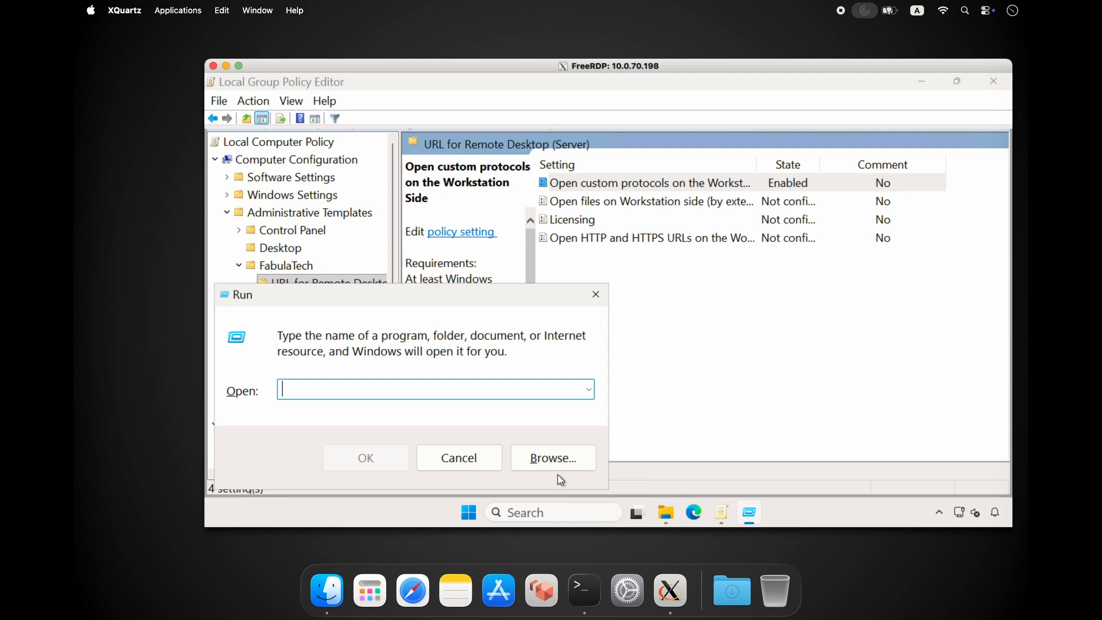
key(ctrl+v)
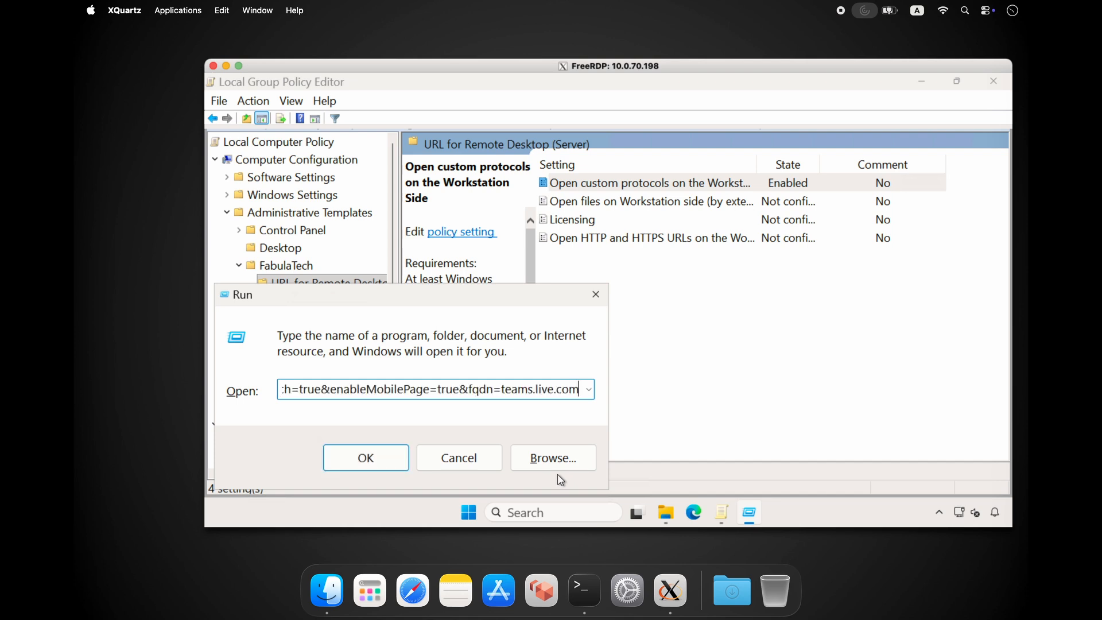
key(Home)
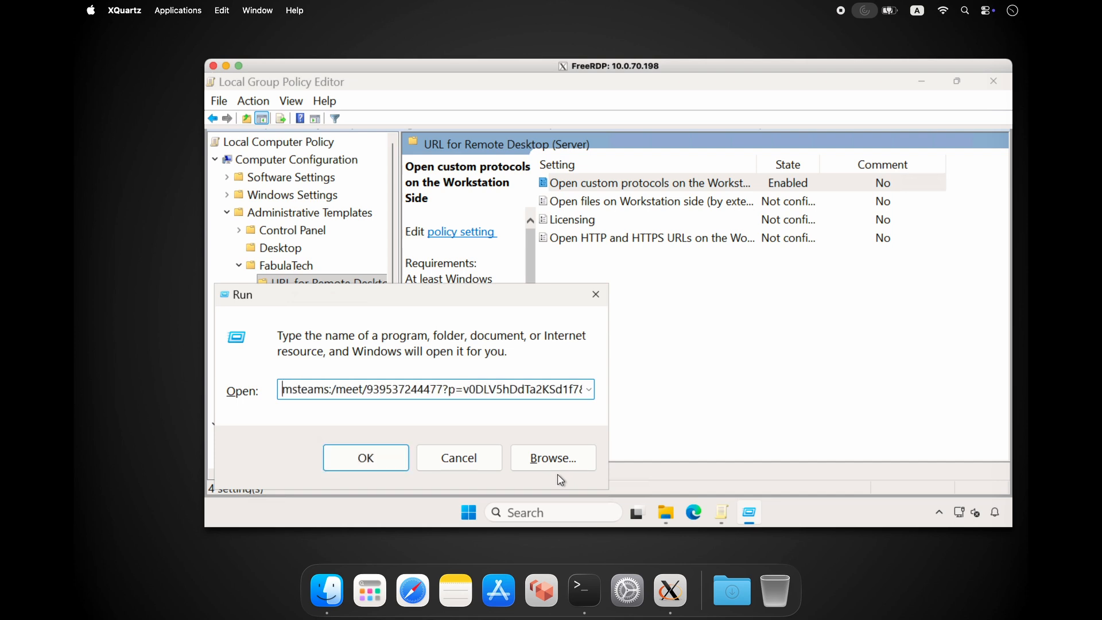
key(shift+Right)
key(shift+Right)
key(shift+Right)
key(shift+Right)
key(shift+Right)
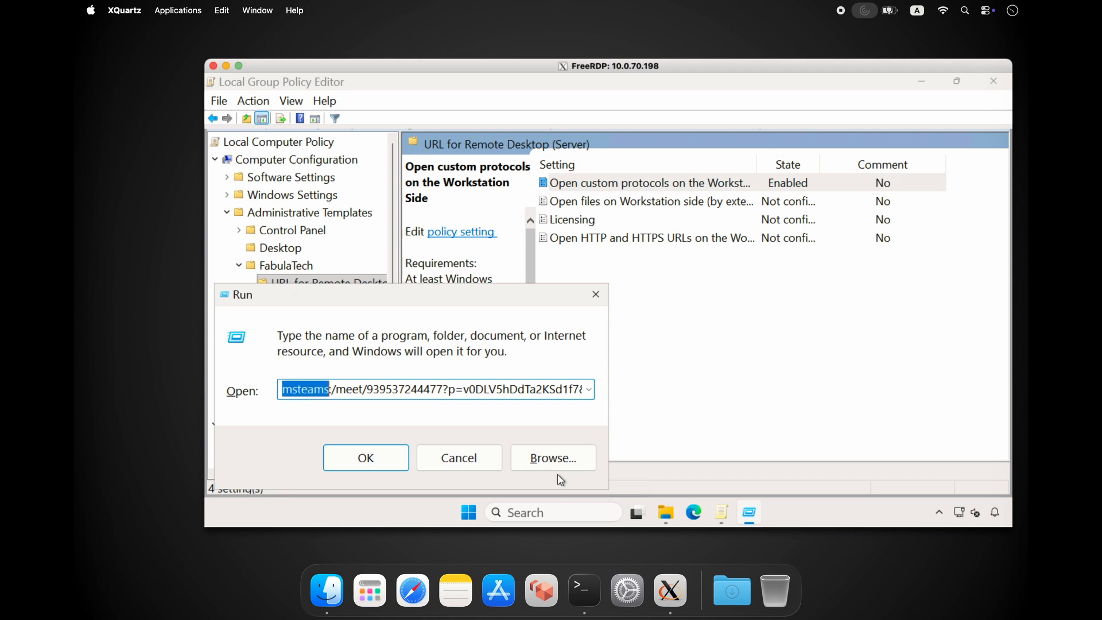
click(395, 462)
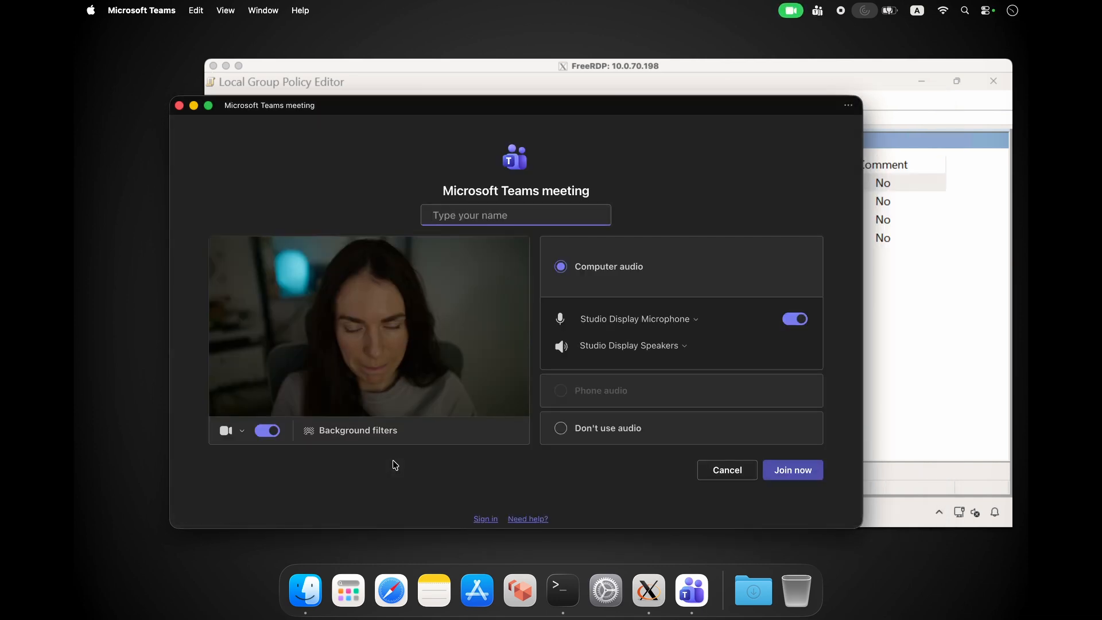
key(super+q)
- Run vnc://10.0.26.3 in the remote session, continue with Standard screen sharing, and quit Screen Sharing
key(super+r)
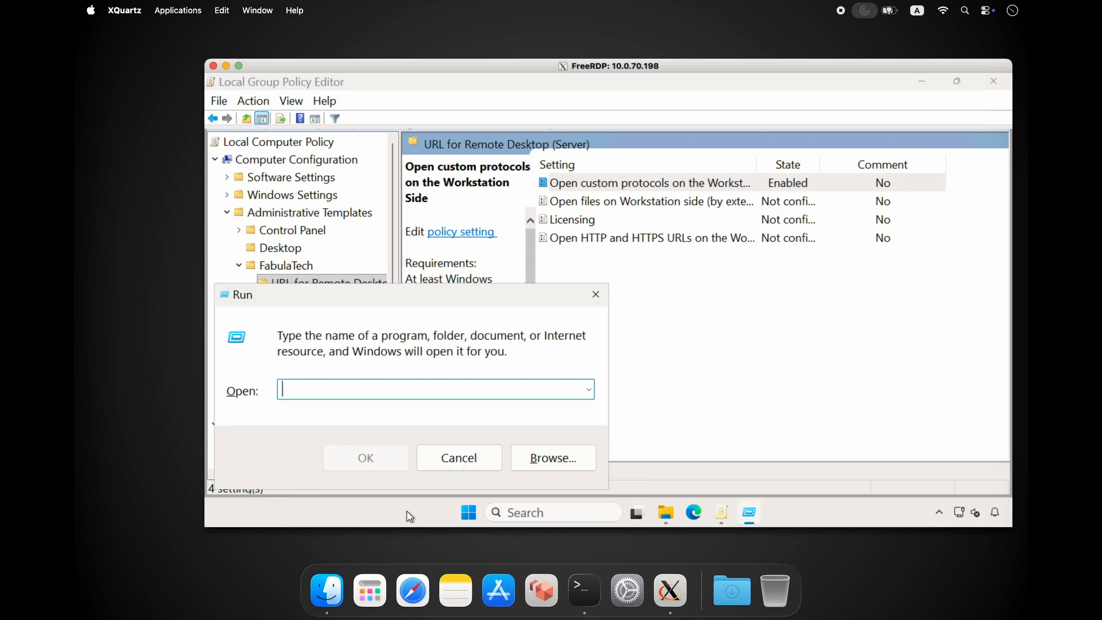
text(vnc://10.0.)
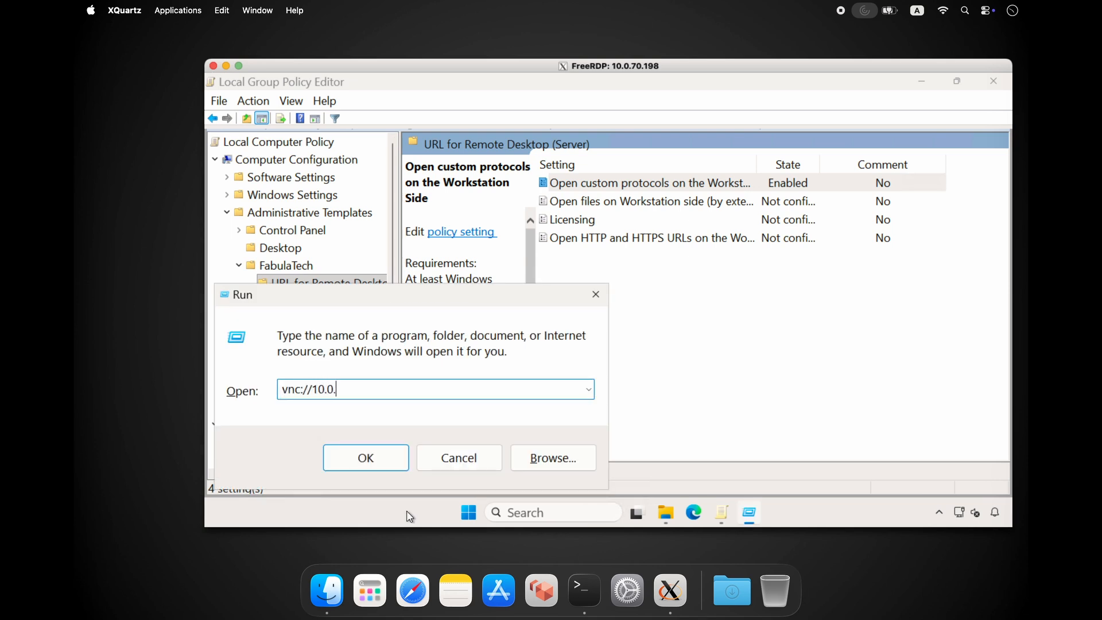
text(26.3)
key(Return)
key(Return)
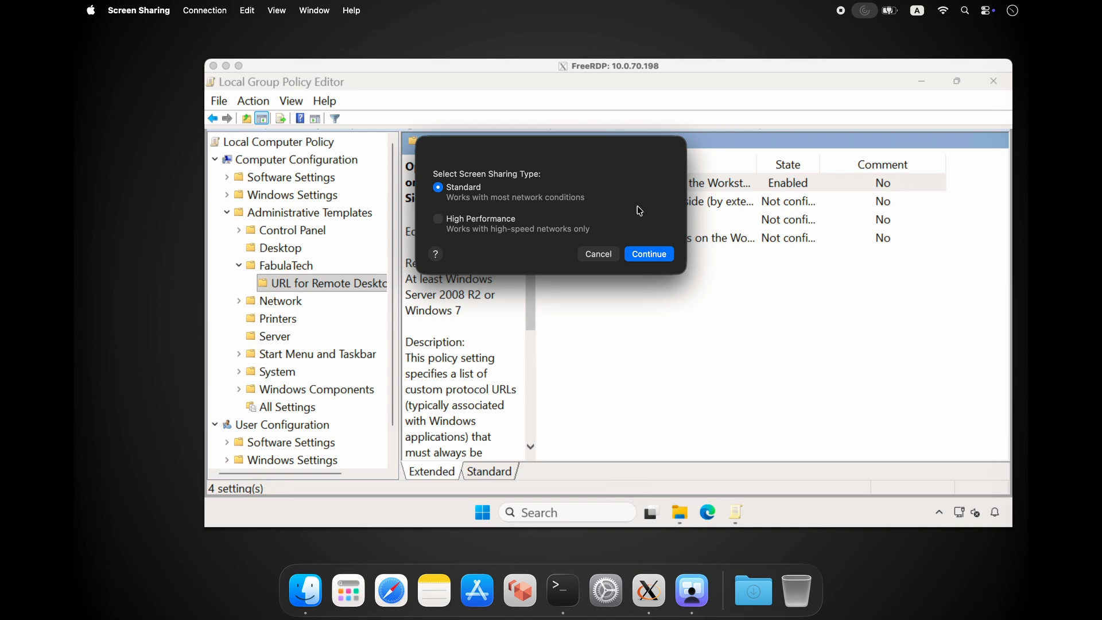
click(643, 255)
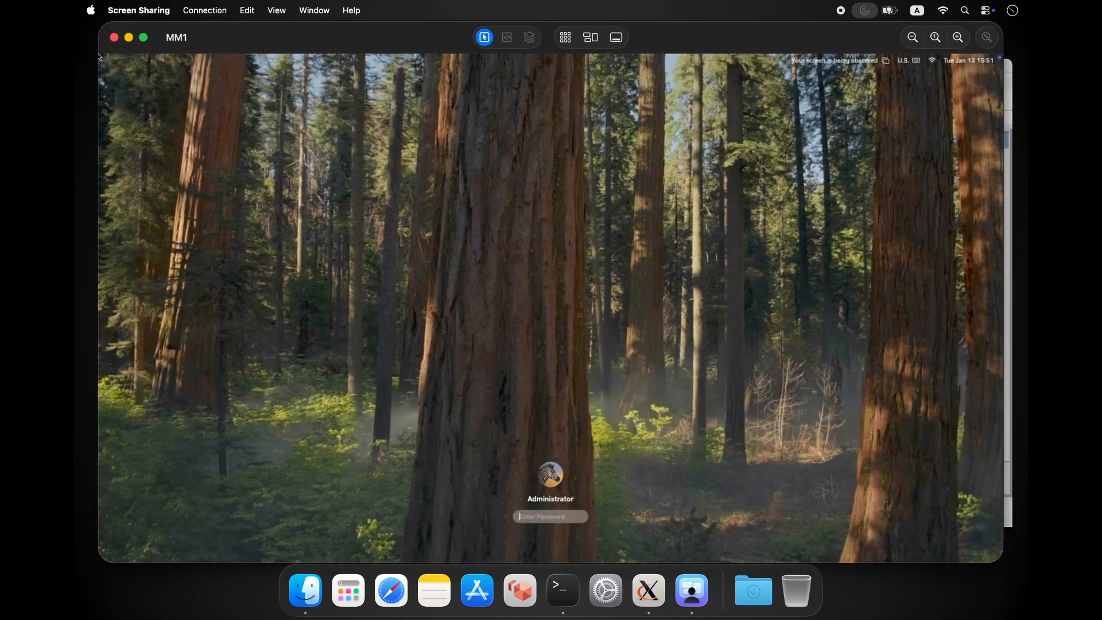
click(139, 11)
click(155, 148)
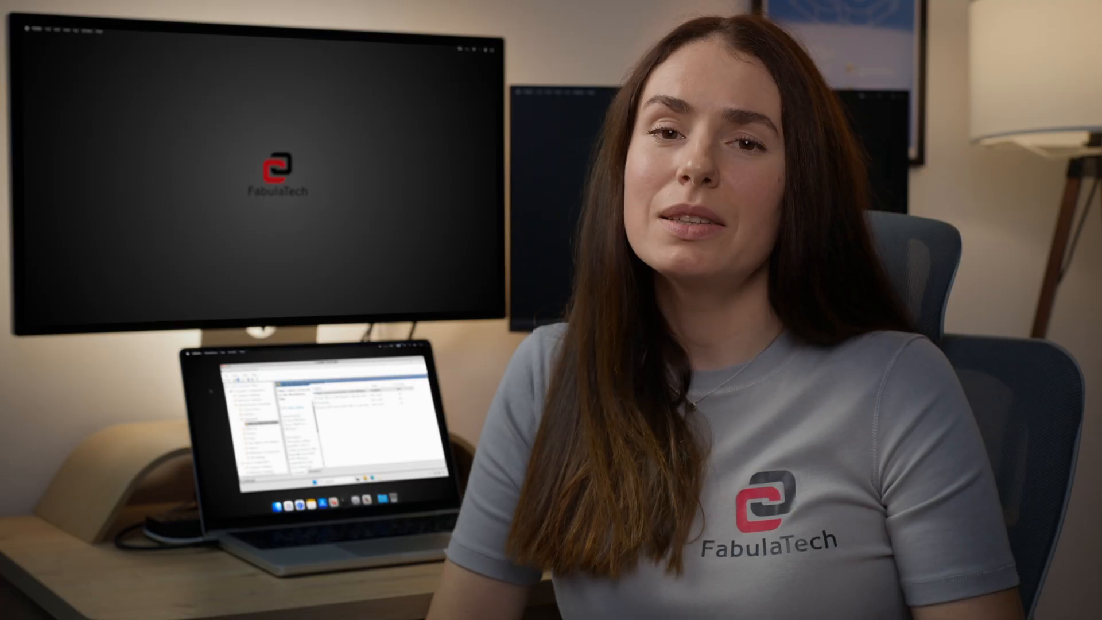